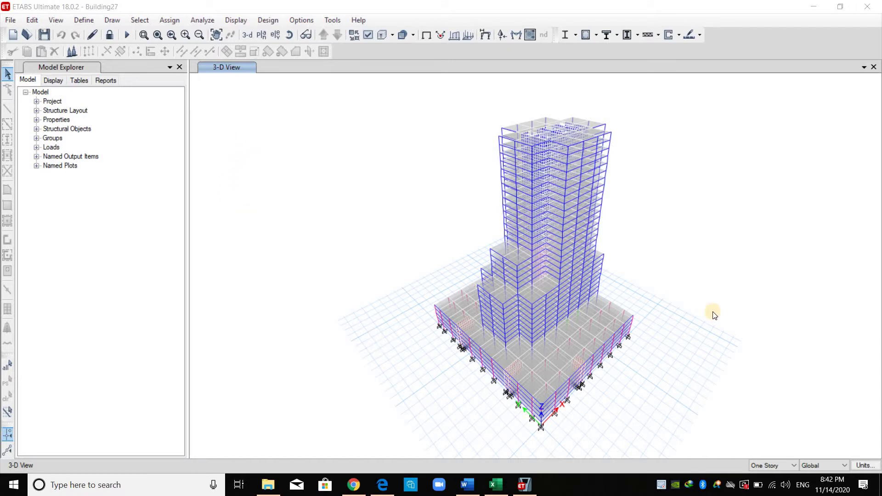
Review the modal participation factor and effective modal mass equations in the Word report, and return to ETABS.
{"action": "left_click", "coordinate": [503, 429]}
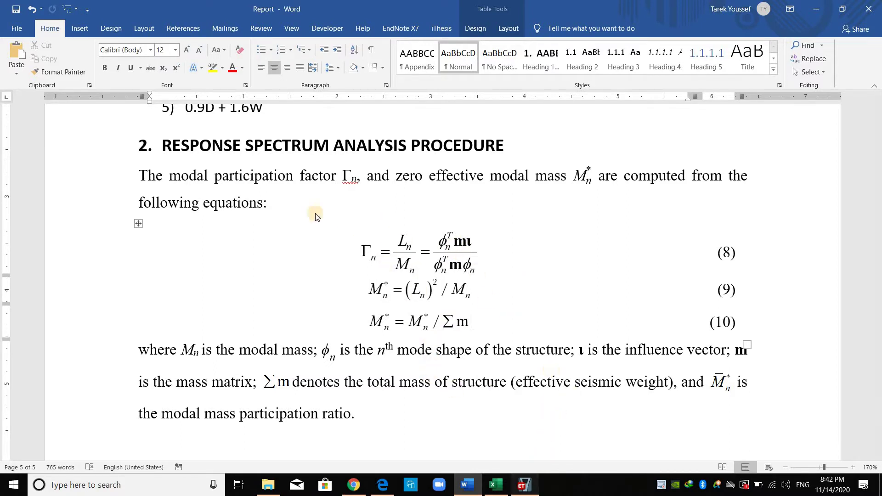
{"action": "key", "text": "alt+Tab"}
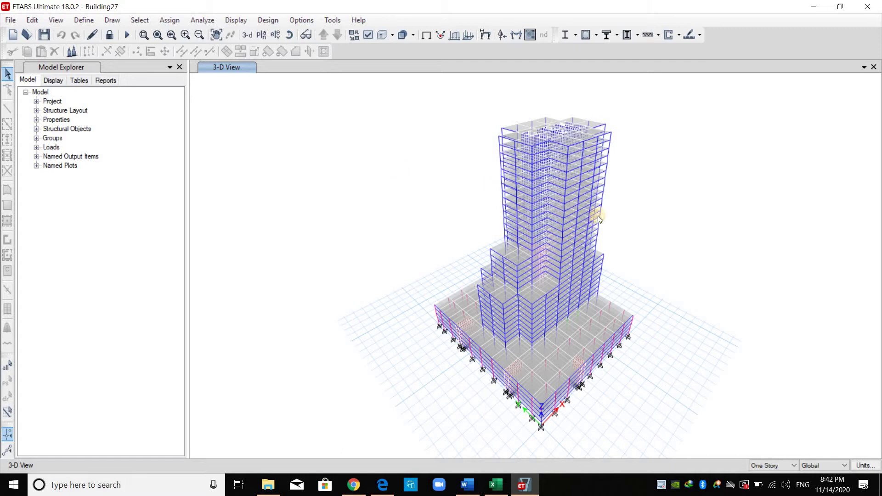
Set the model's consistent units to mm for length and kN for force.
{"action": "left_click", "coordinate": [864, 465]}
{"action": "left_click", "coordinate": [829, 452]}
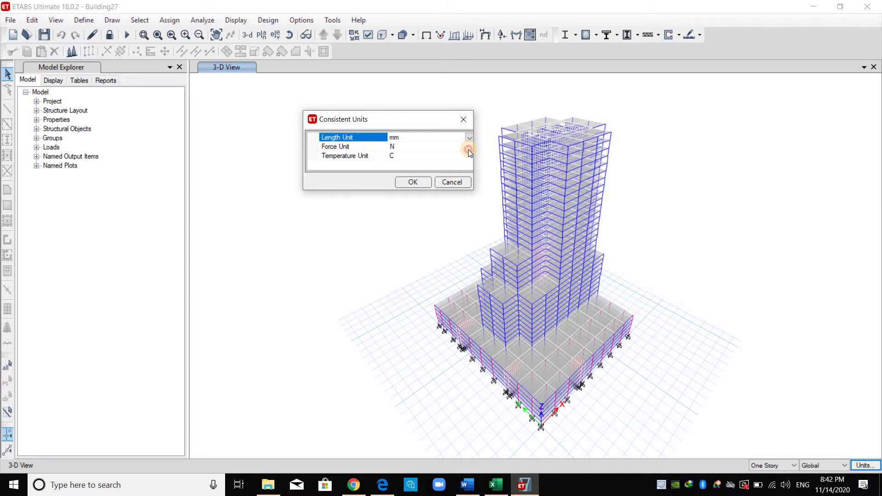
{"action": "left_click", "coordinate": [467, 150]}
{"action": "left_click", "coordinate": [413, 175]}
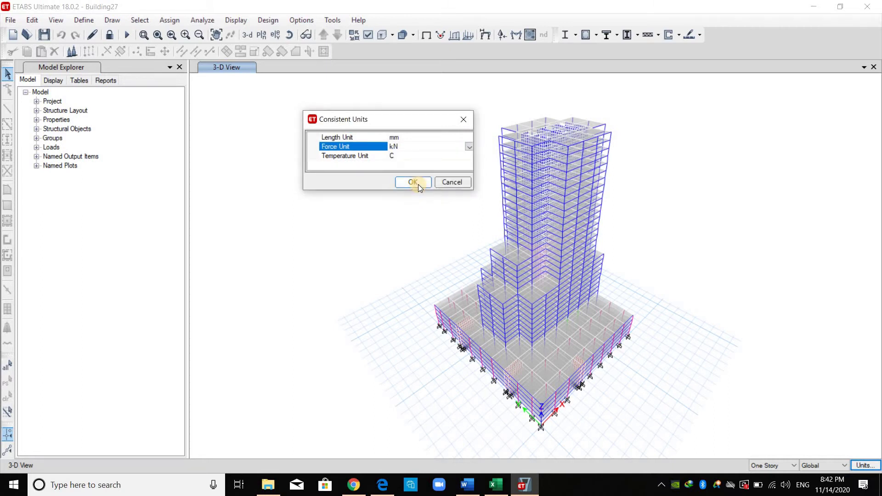
{"action": "left_click", "coordinate": [413, 183]}
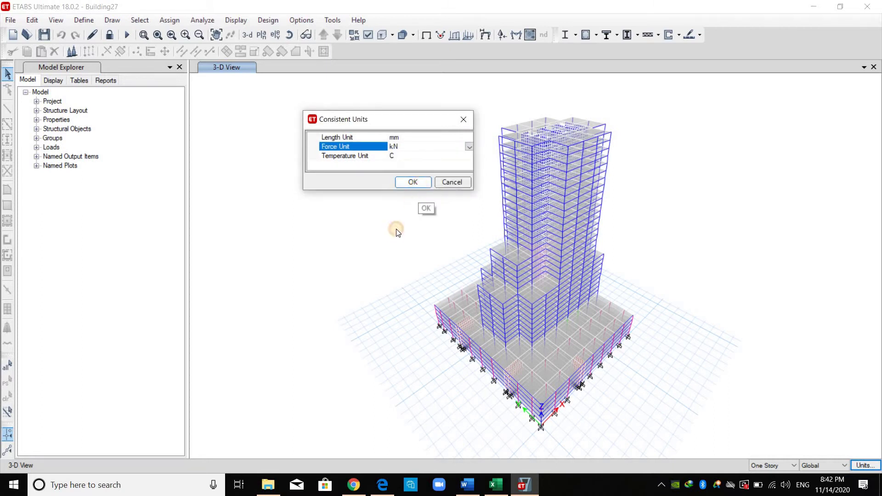
Open the display tables selection with Diaphragm Center Of Mass Displacements chosen under the joint displacement results.
{"action": "left_click", "coordinate": [236, 20]}
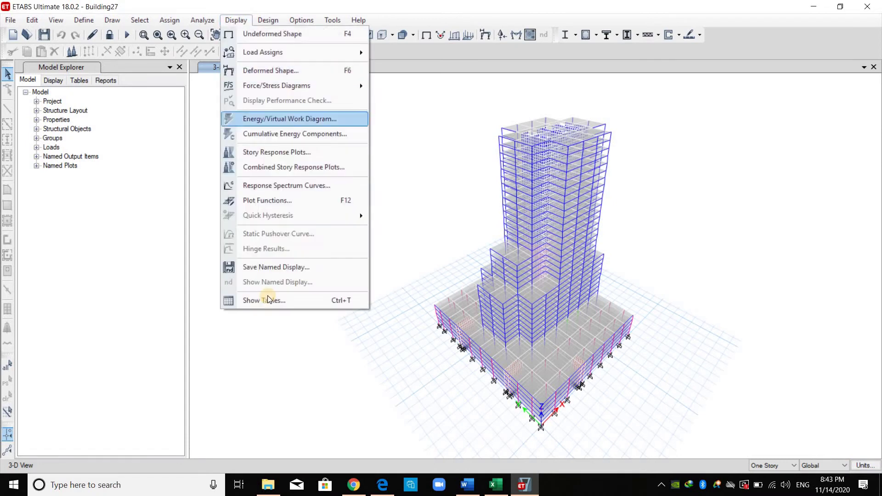
{"action": "left_click", "coordinate": [269, 299]}
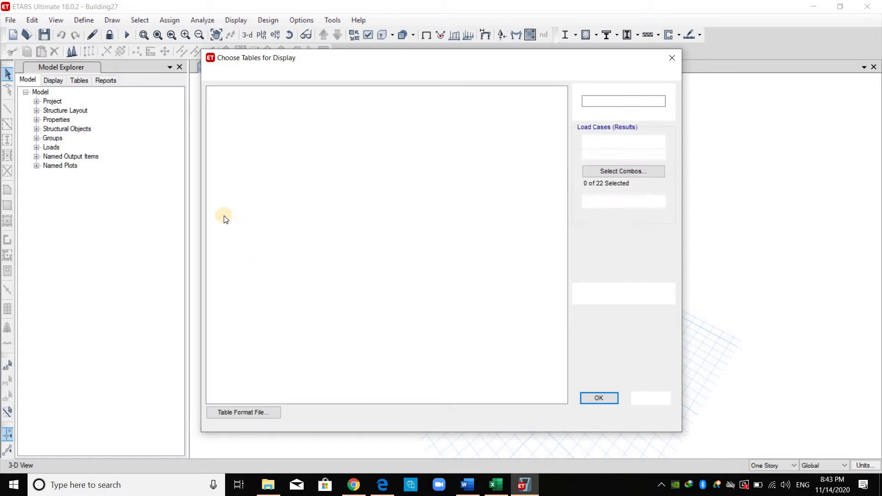
{"action": "left_click", "coordinate": [231, 220]}
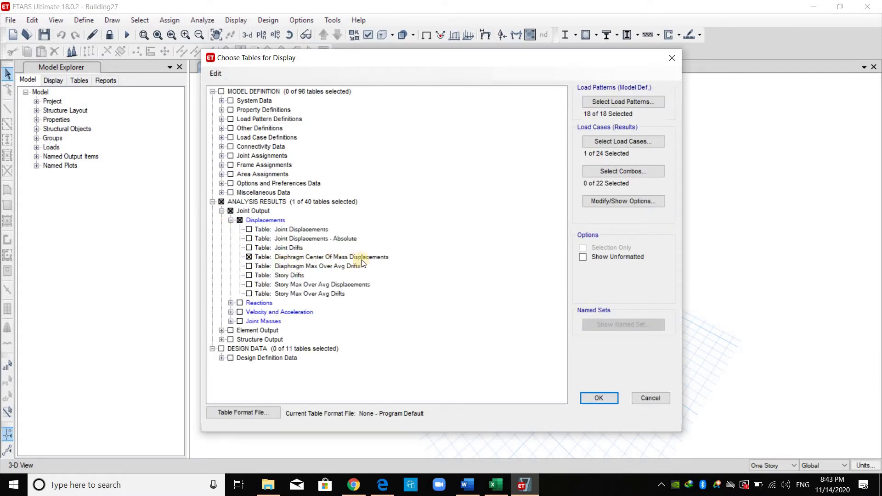
Clear all load patterns from the table output and use only Modal as the results load case.
{"action": "left_click", "coordinate": [620, 104]}
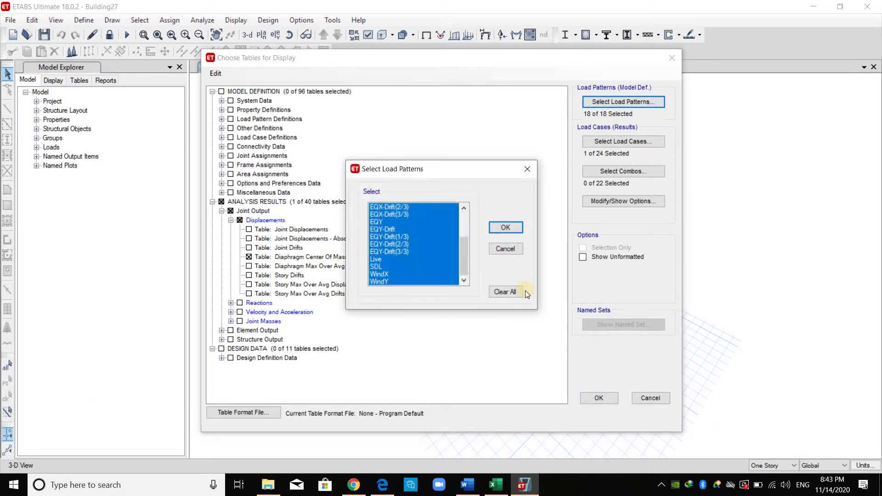
{"action": "scroll", "coordinate": [442, 255], "scroll_direction": "up", "scroll_amount": 3}
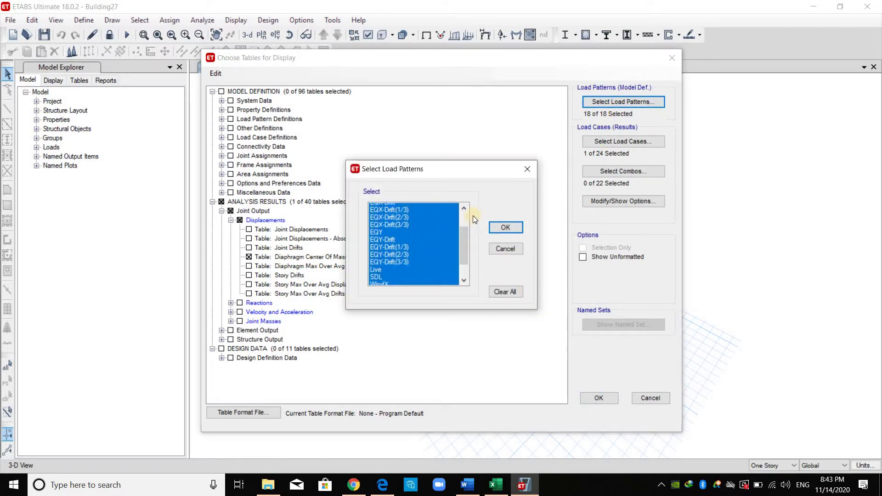
{"action": "left_click", "coordinate": [505, 291]}
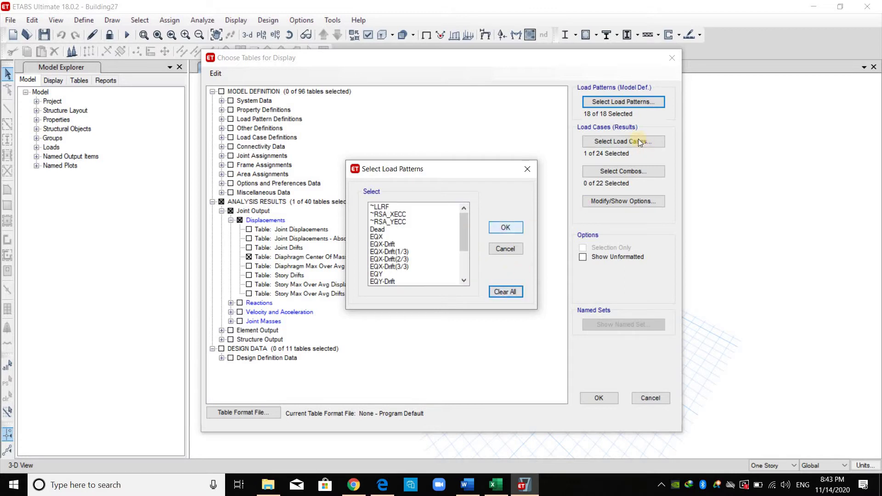
{"action": "left_click", "coordinate": [505, 227]}
{"action": "left_click", "coordinate": [635, 141]}
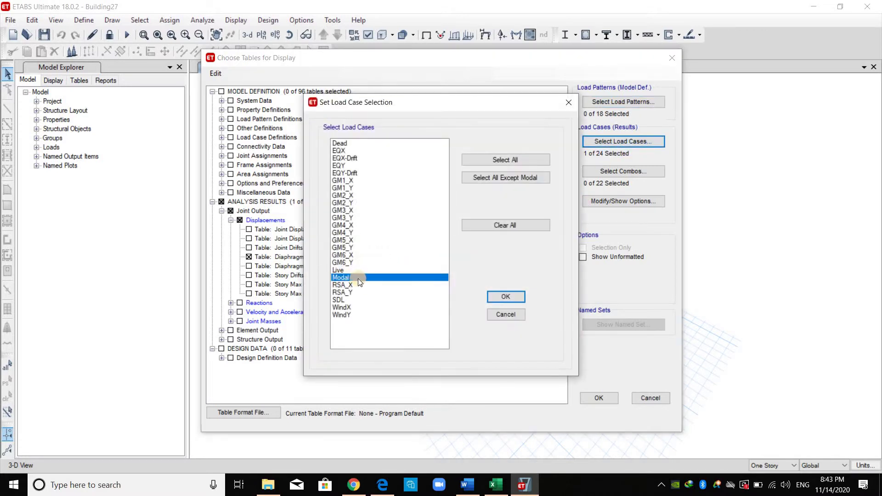
{"action": "left_click", "coordinate": [505, 296]}
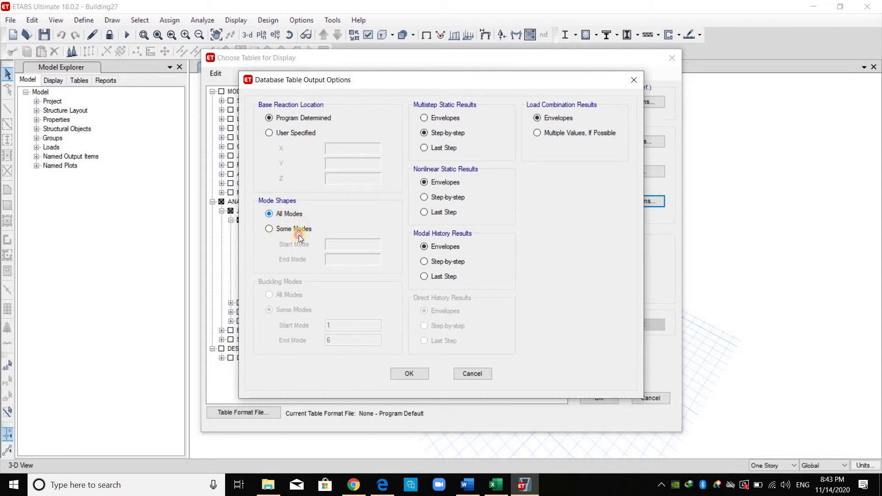
Set the mode shape output to All Modes and display the Diaphragm Center Of Mass Displacements table.
{"action": "left_click", "coordinate": [294, 229]}
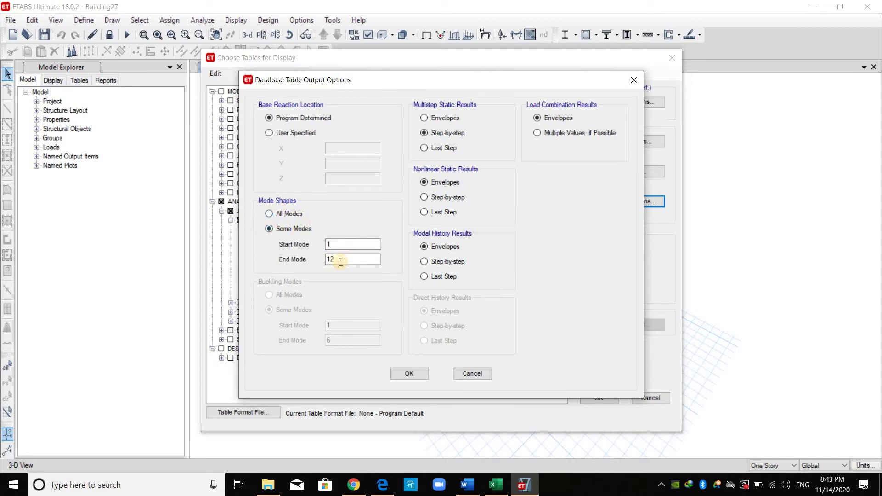
{"action": "key", "text": "alt+a"}
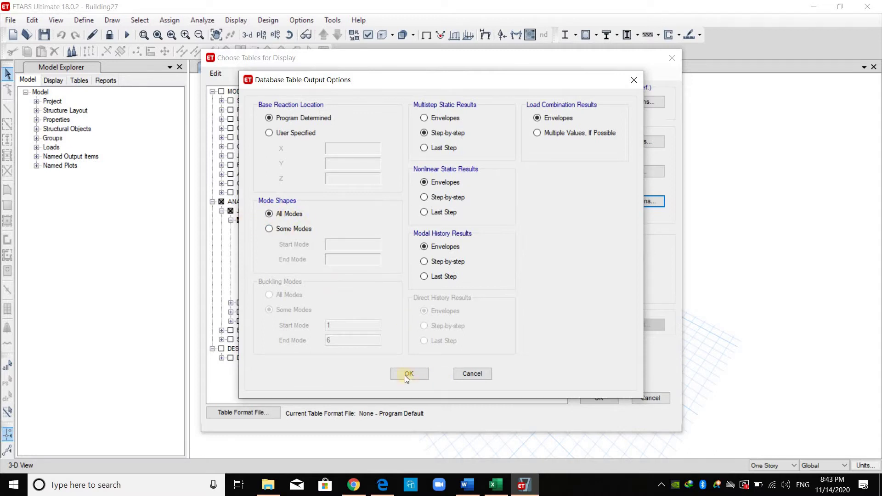
{"action": "key", "text": "Return"}
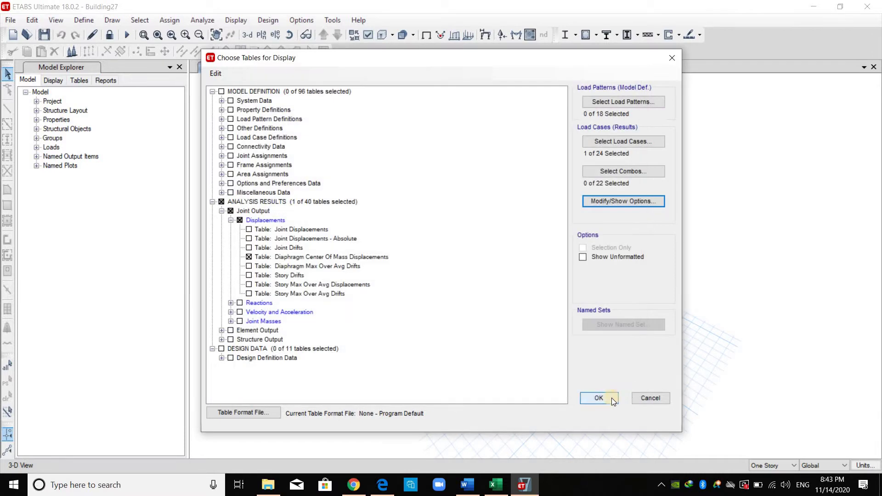
{"action": "left_click", "coordinate": [611, 398]}
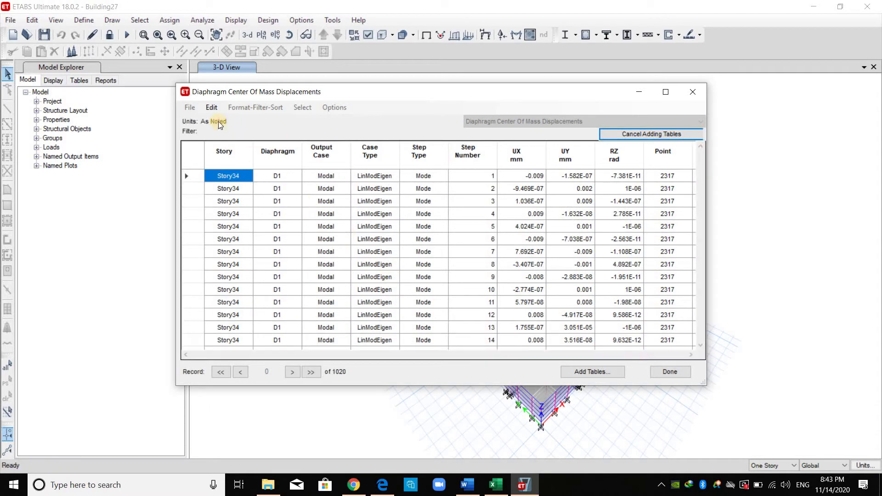
Export the current displacement table to Excel and center its cell contents.
{"action": "left_click", "coordinate": [194, 110]}
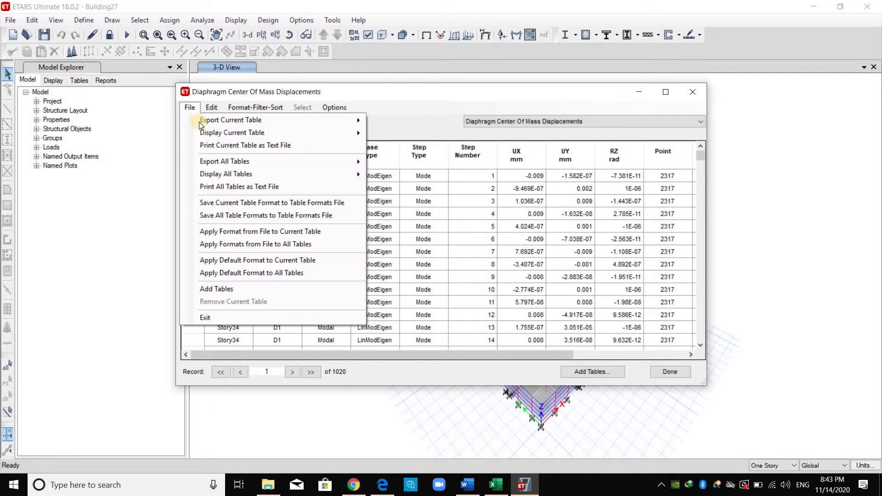
{"action": "left_click", "coordinate": [397, 121]}
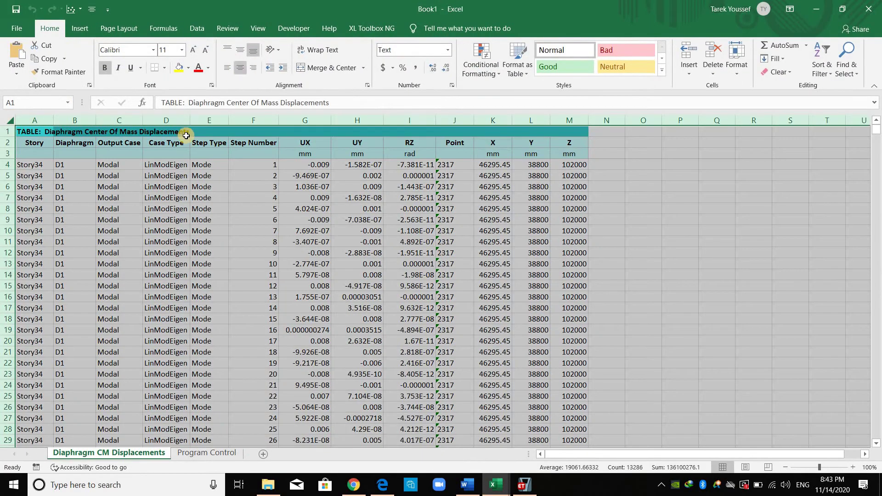
{"action": "left_click", "coordinate": [92, 8]}
{"action": "left_click", "coordinate": [170, 207]}
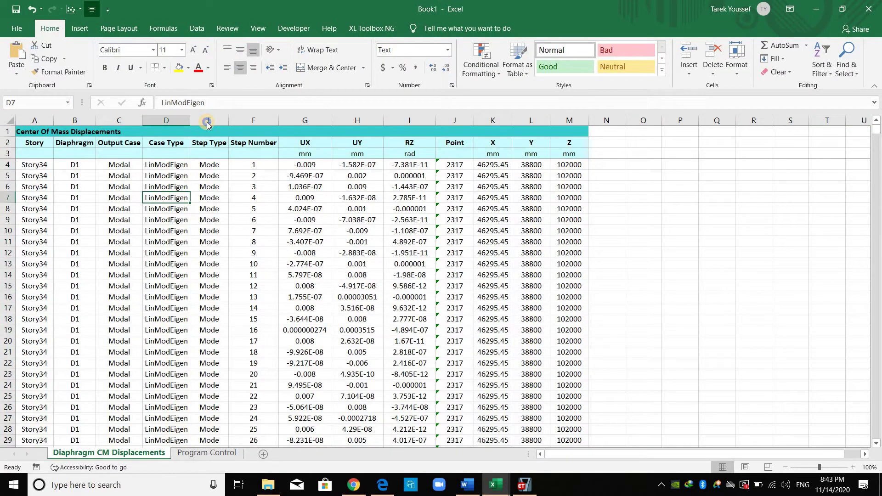
Delete the Case Type, Step Type and Point columns from the exported table.
{"action": "left_click_drag", "start_coordinate": [177, 121], "coordinate": [206, 122]}
{"action": "right_click", "coordinate": [208, 122]}
{"action": "left_click", "coordinate": [236, 217]}
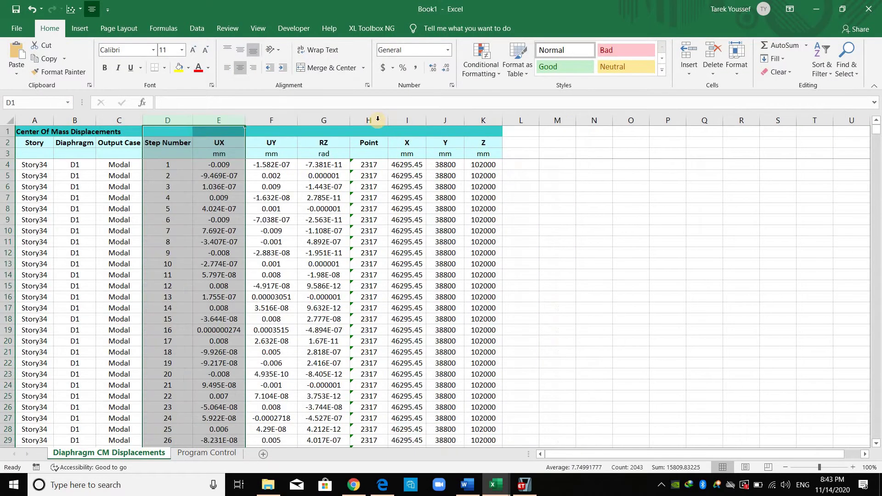
{"action": "left_click", "coordinate": [368, 121]}
{"action": "right_click", "coordinate": [368, 120]}
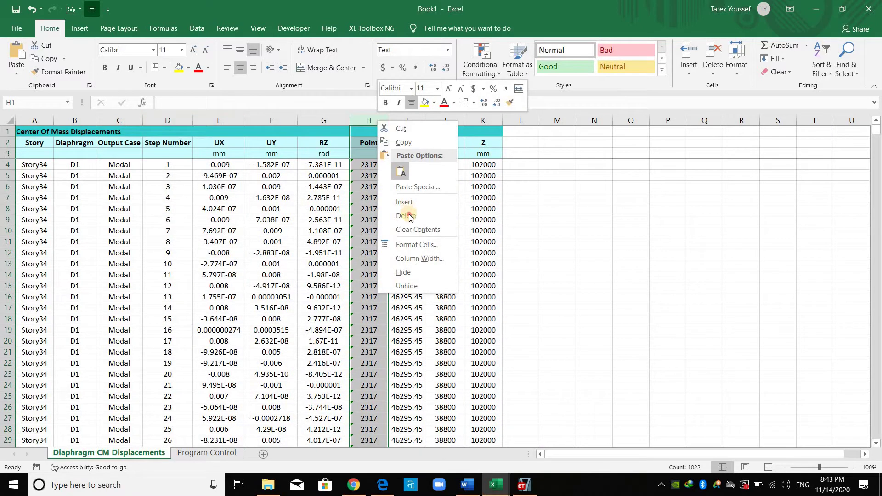
{"action": "key", "text": "Escape"}
{"action": "key", "text": "ctrl+minus"}
{"action": "left_click", "coordinate": [168, 209]}
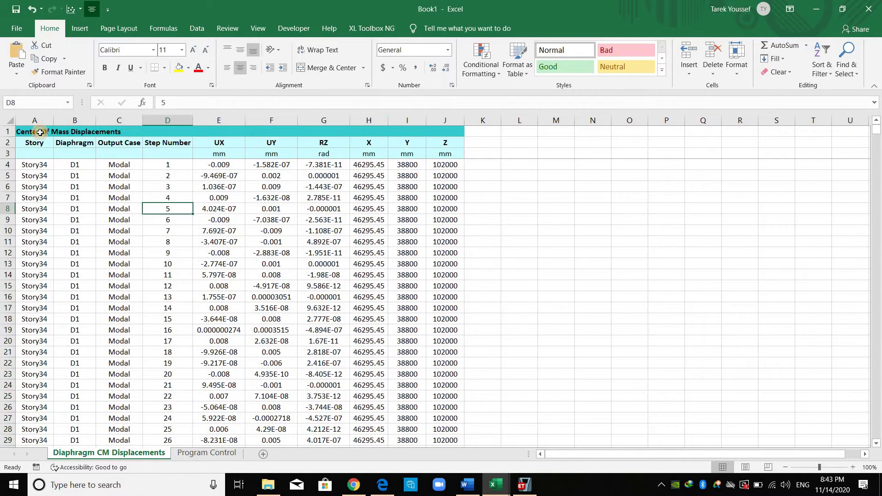
Copy the whole displacement table and paste it at cell A1 of the Mode Shape sheet in the Cal.Building27 workbook.
{"action": "left_click_drag", "start_coordinate": [41, 133], "coordinate": [446, 189]}
{"action": "key", "text": "ctrl+shift+End"}
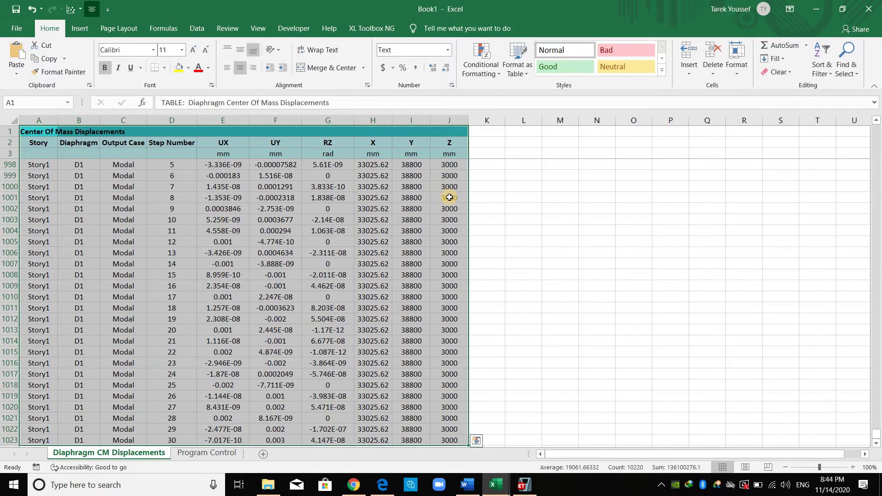
{"action": "key", "text": "ctrl+c"}
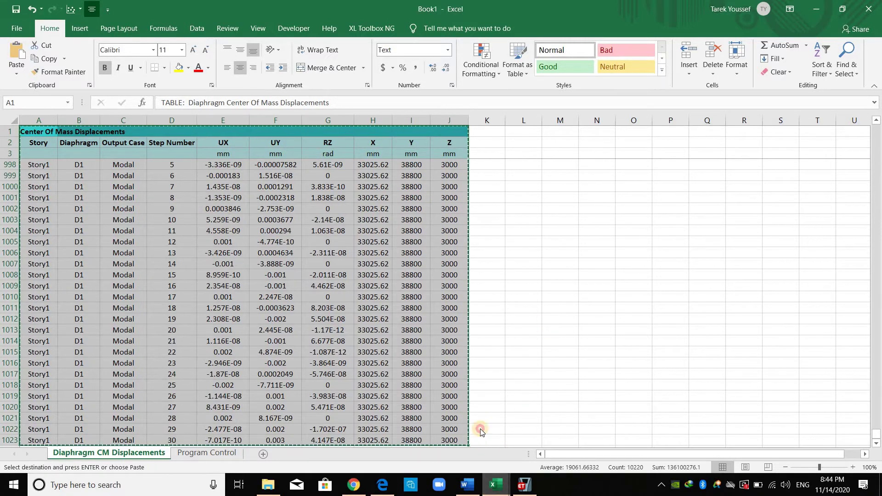
{"action": "mouse_move", "coordinate": [496, 484]}
{"action": "left_click", "coordinate": [436, 441]}
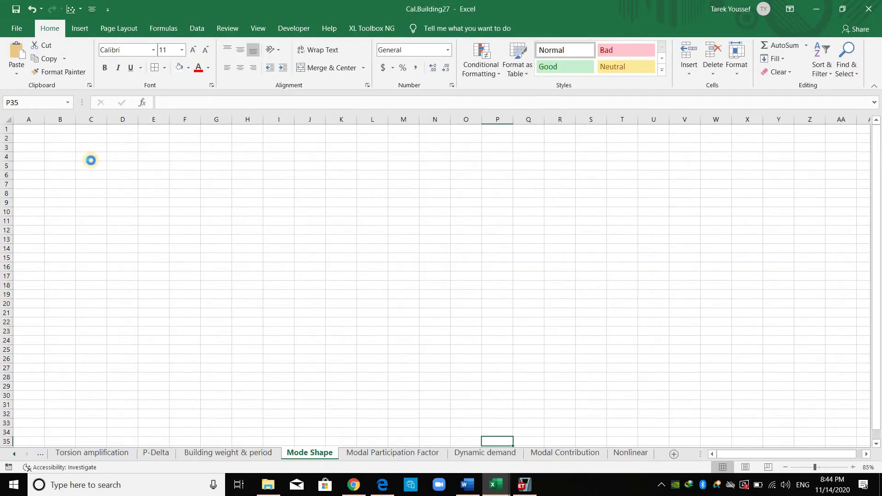
{"action": "key", "text": "ctrl+Home"}
{"action": "key", "text": "ctrl+v"}
{"action": "left_click", "coordinate": [372, 230]}
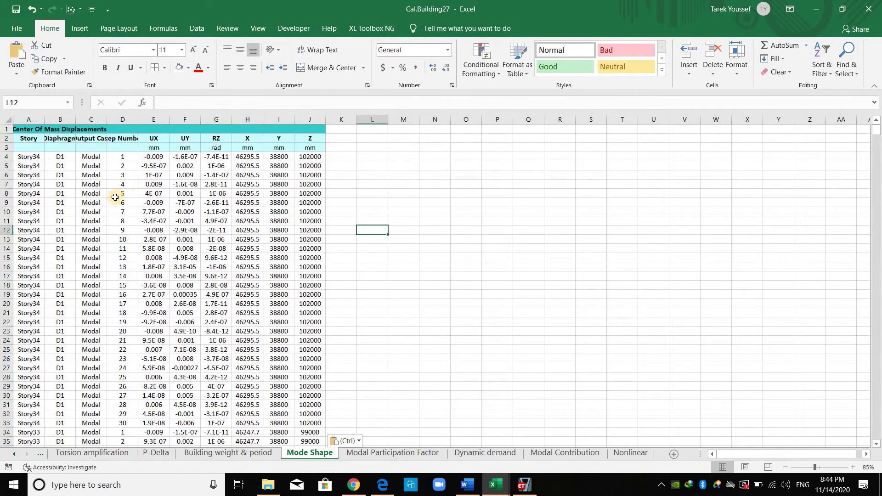
{"action": "key", "text": "Escape"}
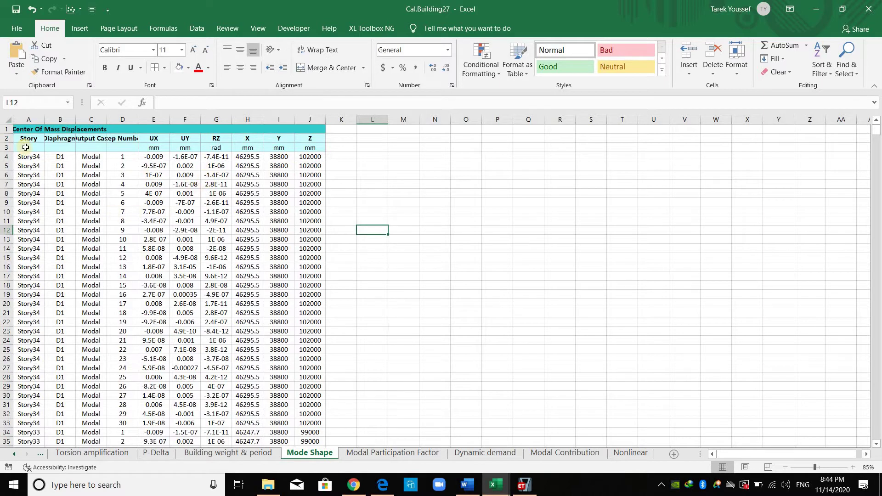
Add filters to the table's header row A2:J2 and filter Step Number to show only mode 1.
{"action": "left_click_drag", "start_coordinate": [28, 138], "coordinate": [310, 138]}
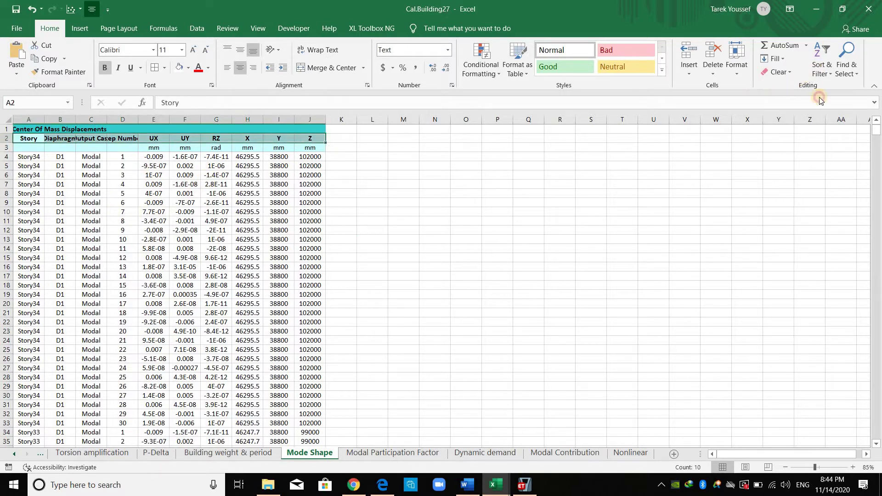
{"action": "left_click", "coordinate": [822, 60]}
{"action": "left_click", "coordinate": [826, 128]}
{"action": "left_click", "coordinate": [149, 156]}
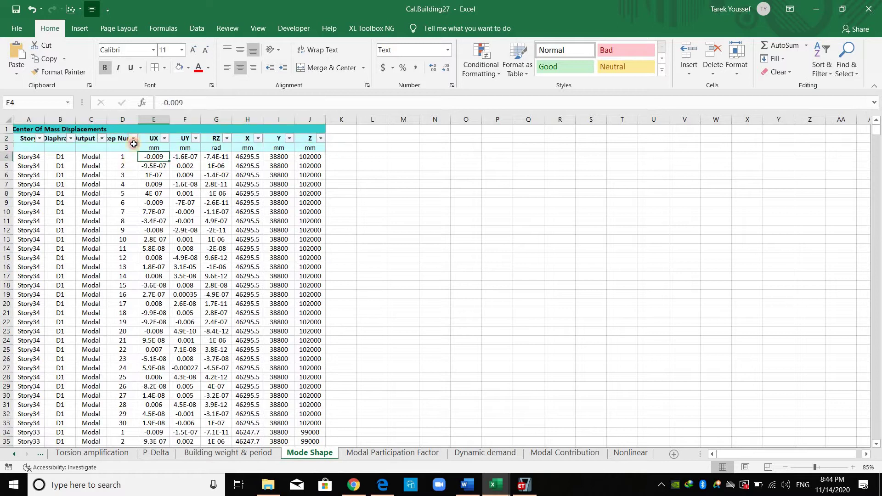
{"action": "left_click", "coordinate": [133, 138]}
{"action": "left_click", "coordinate": [36, 262]}
{"action": "left_click", "coordinate": [35, 274]}
{"action": "left_click", "coordinate": [83, 370]}
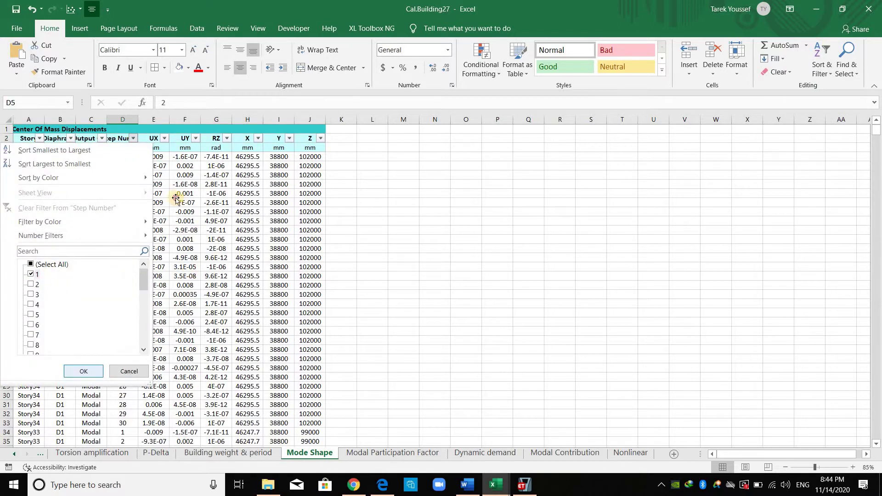
Review the filtered mode 1 displacements in the Mode Shape sheet, selecting the UX values from Story34 down to Story2.
{"action": "left_click_drag", "start_coordinate": [28, 157], "coordinate": [278, 322]}
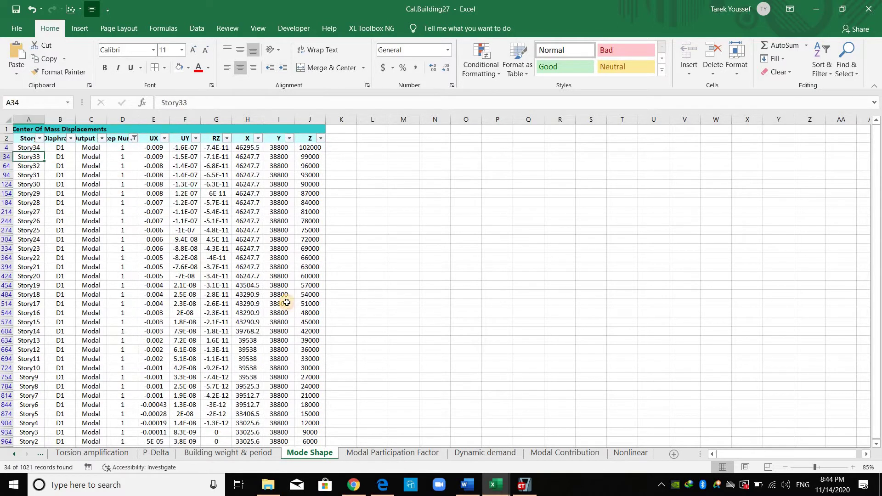
{"action": "scroll", "coordinate": [181, 331], "scroll_direction": "down", "scroll_amount": 1}
{"action": "scroll", "coordinate": [181, 173], "scroll_direction": "up", "scroll_amount": 1}
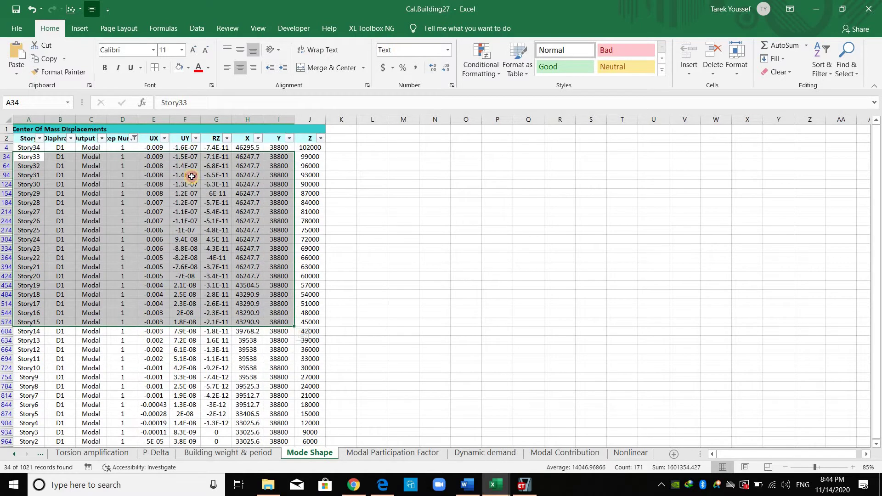
{"action": "left_click_drag", "start_coordinate": [159, 149], "coordinate": [155, 423]}
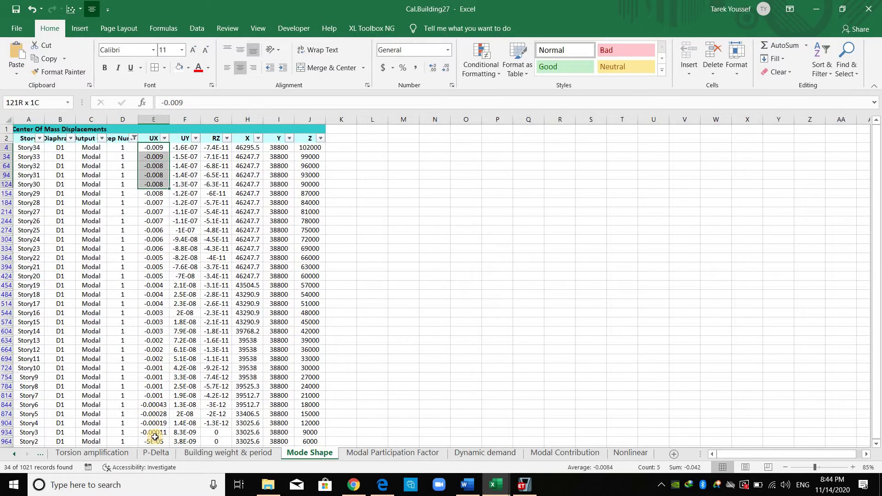
{"action": "key", "text": "shift+Down"}
{"action": "key", "text": "shift+Down"}
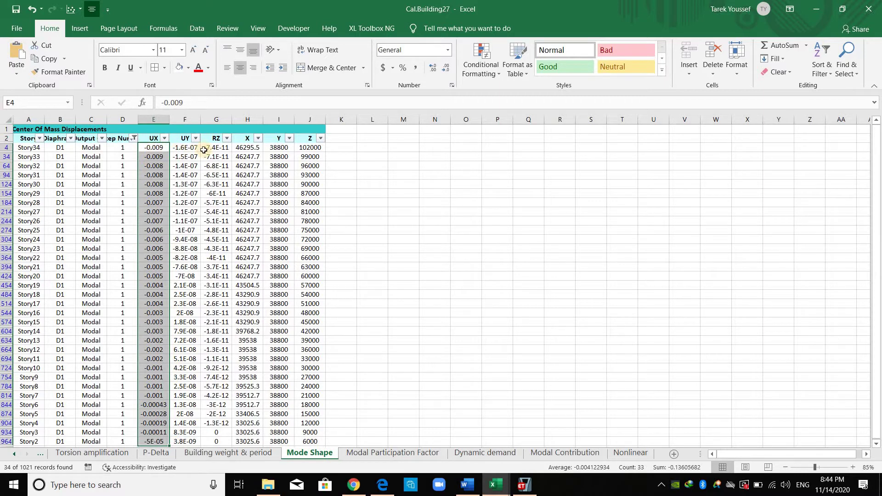
{"action": "left_click", "coordinate": [248, 175]}
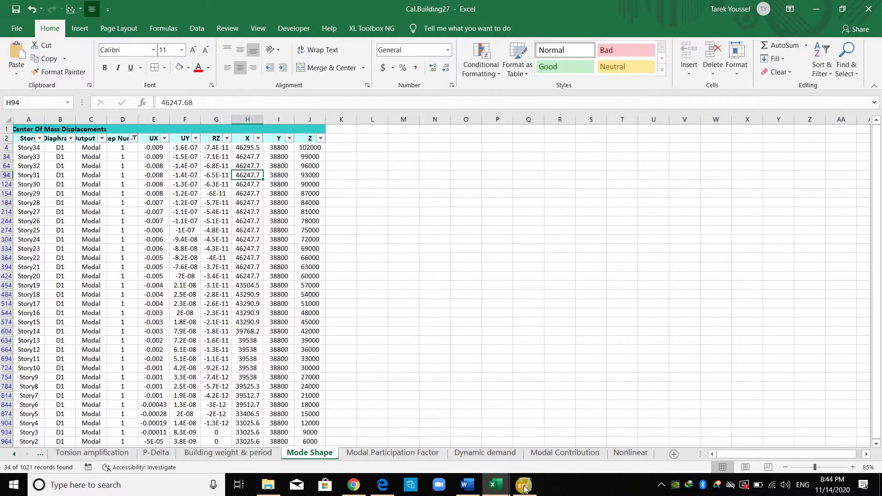
Switch to ETABS and show the story response plot of the Modal case with display type Diaph CM displ.
{"action": "key", "text": "alt+Tab"}
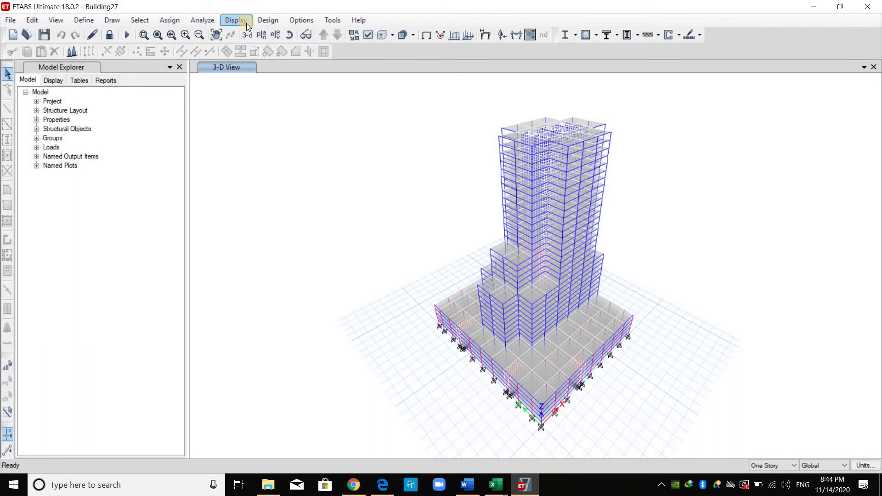
{"action": "left_click", "coordinate": [246, 22]}
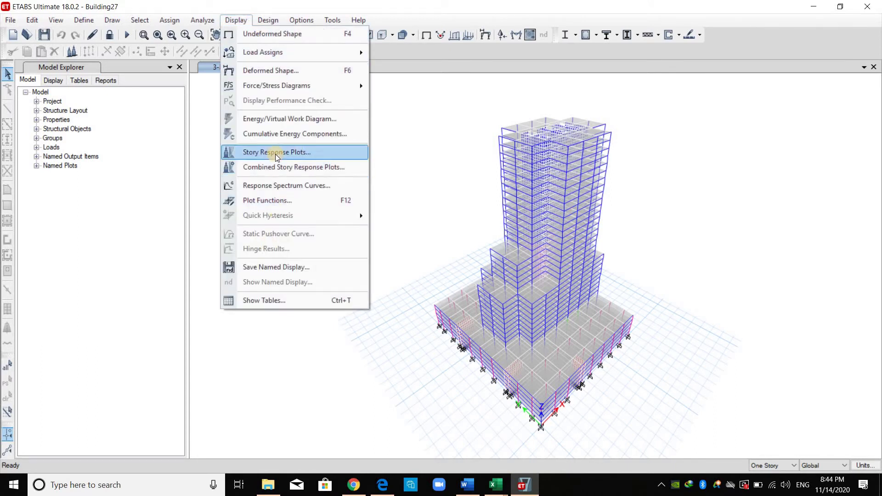
{"action": "left_click", "coordinate": [292, 153]}
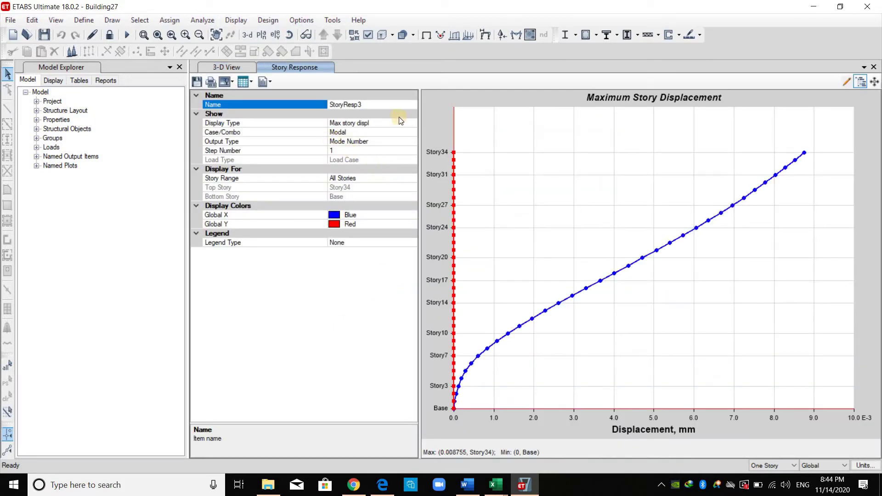
{"action": "left_click", "coordinate": [415, 123]}
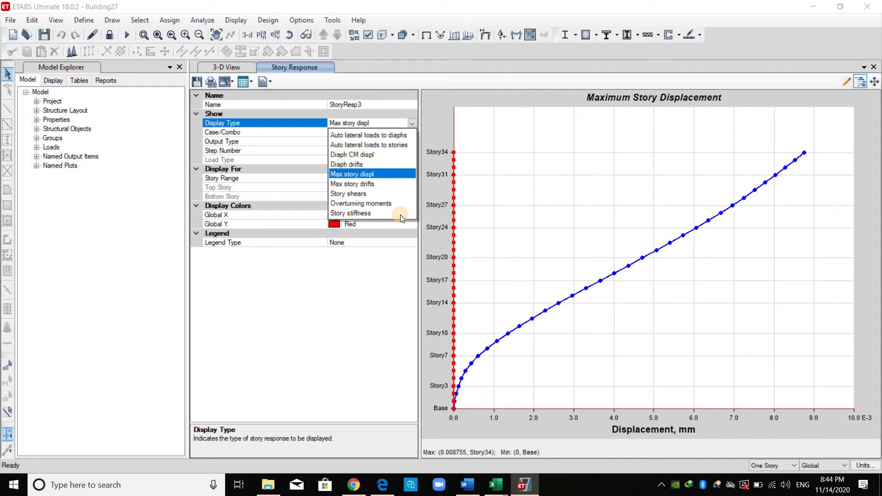
{"action": "left_click", "coordinate": [367, 154]}
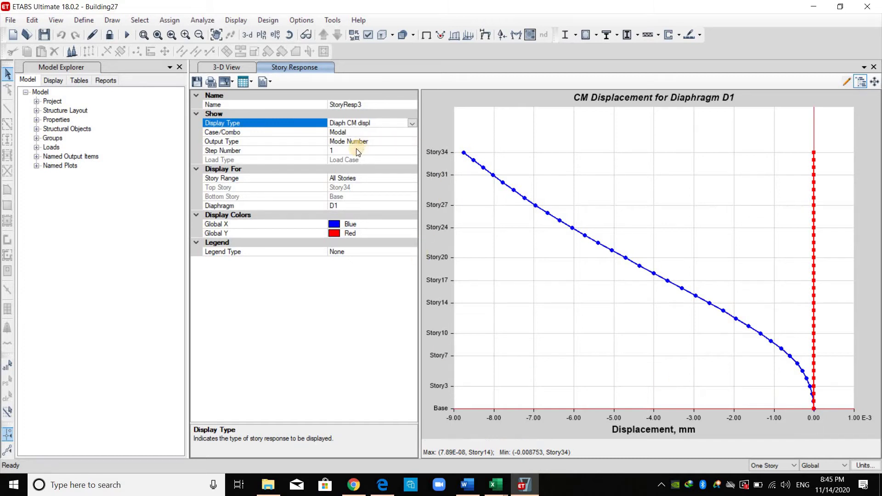
Set the story response plot's step number to 4 to view that mode shape, and close the plot.
{"action": "left_click", "coordinate": [325, 142]}
{"action": "left_click", "coordinate": [297, 153]}
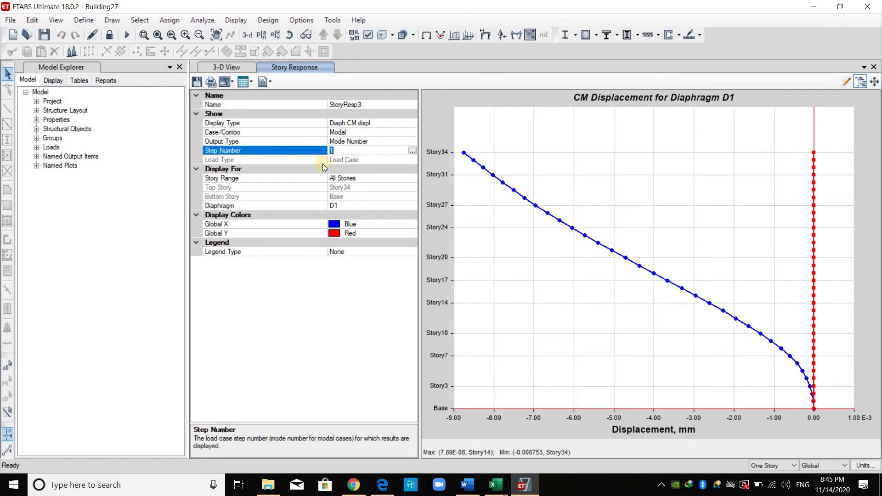
{"action": "type", "text": "4"}
{"action": "key", "text": "Return"}
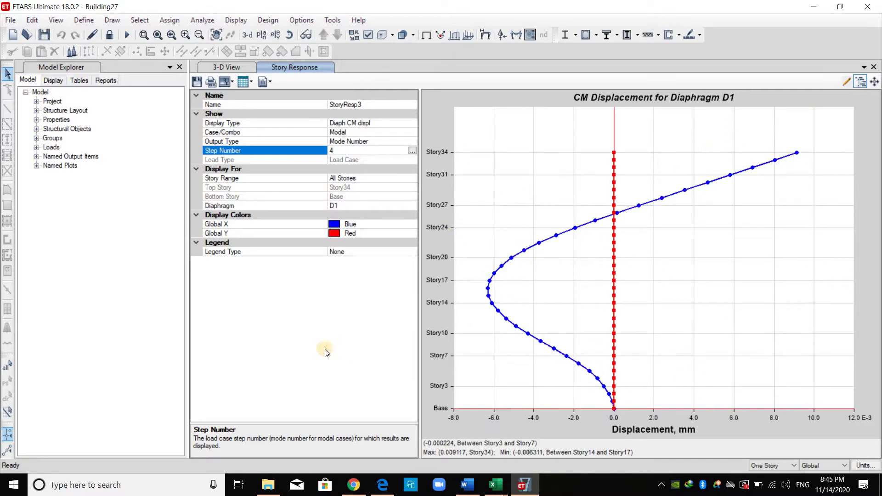
{"action": "left_click", "coordinate": [875, 67]}
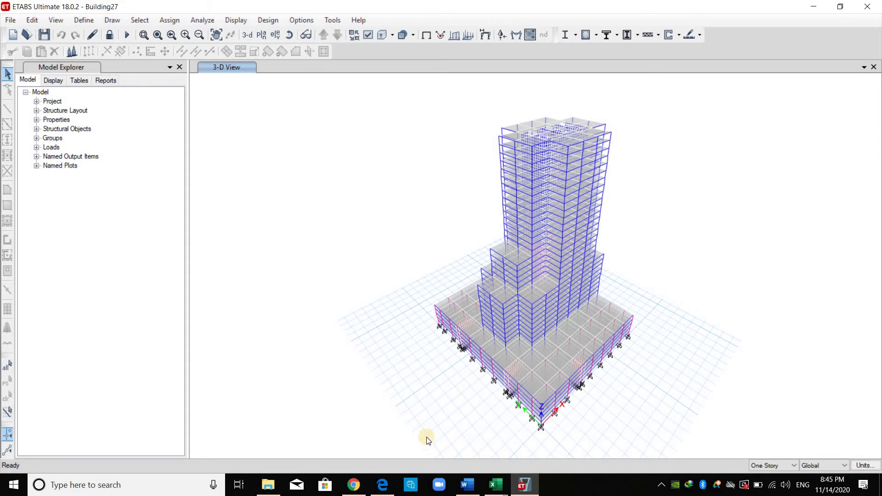
Switch to Edge and go to page 442 of the Chopra dynamics of structures PDF.
{"action": "left_click", "coordinate": [379, 486]}
{"action": "left_click", "coordinate": [198, 7]}
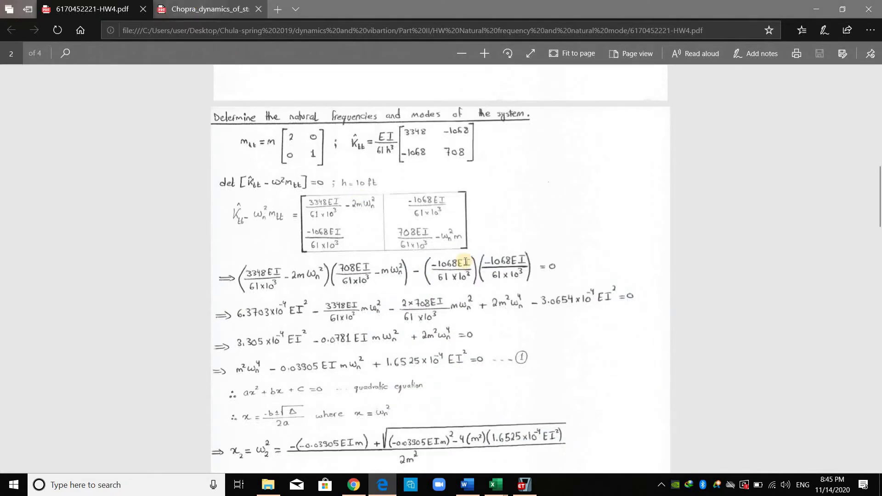
{"action": "scroll", "coordinate": [50, 95], "scroll_direction": "up", "scroll_amount": 1}
{"action": "left_click", "coordinate": [15, 58]}
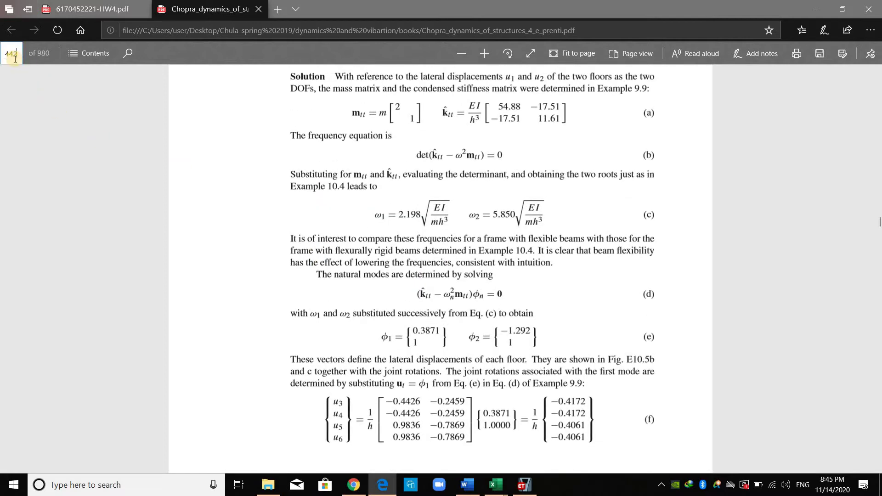
{"action": "type", "text": "442"}
{"action": "key", "text": "Return"}
Examine the matrix eigenvalue equations 10.2.4 to 10.2.6, marking the k − ωn²m term in equation 10.2.5.
{"action": "scroll", "coordinate": [392, 258], "scroll_direction": "down", "scroll_amount": 1}
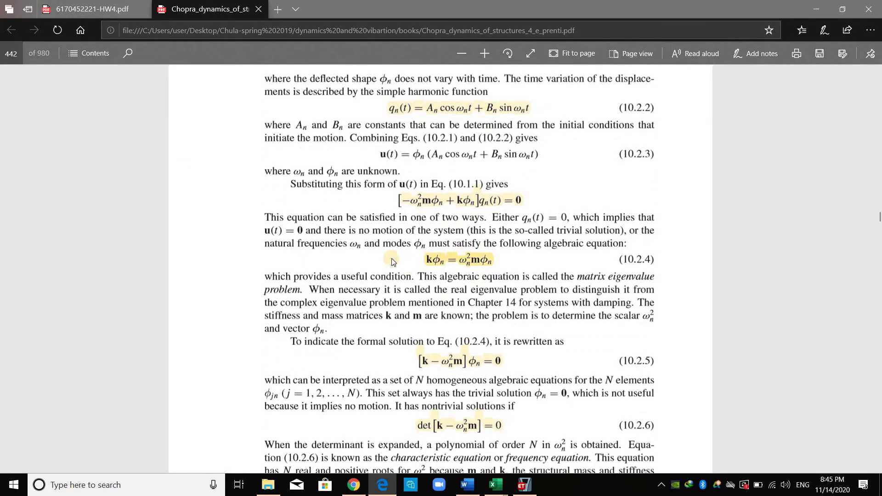
{"action": "scroll", "coordinate": [392, 258], "scroll_direction": "up", "scroll_amount": 1, "text": "ctrl"}
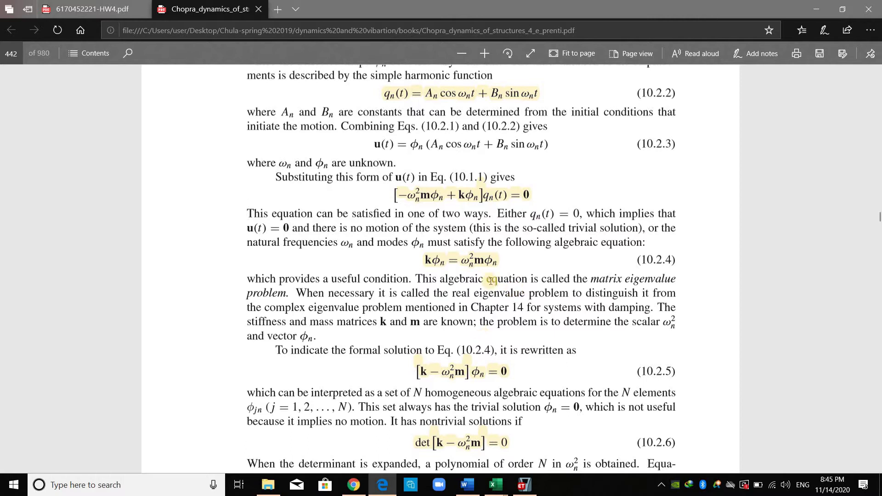
{"action": "scroll", "coordinate": [490, 282], "scroll_direction": "down", "scroll_amount": 1, "text": "ctrl"}
{"action": "scroll", "coordinate": [448, 279], "scroll_direction": "up", "scroll_amount": 1, "text": "ctrl"}
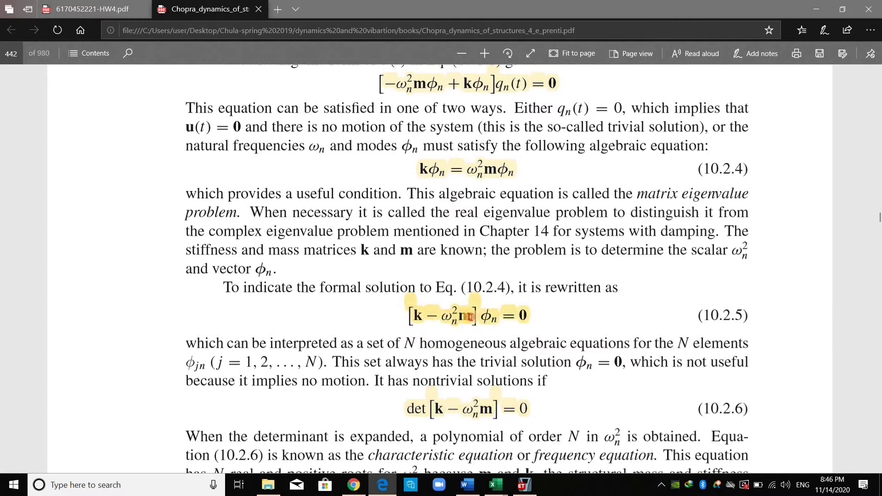
{"action": "left_click_drag", "start_coordinate": [470, 317], "coordinate": [409, 347]}
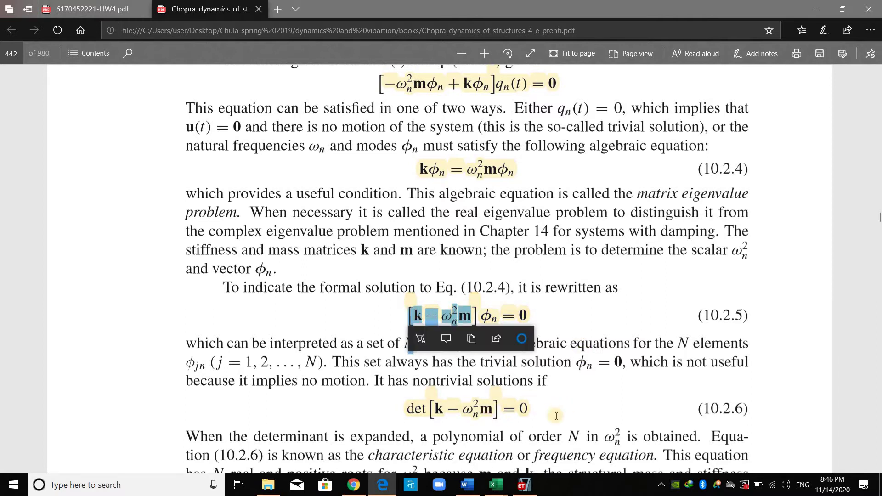
{"action": "left_click", "coordinate": [468, 410]}
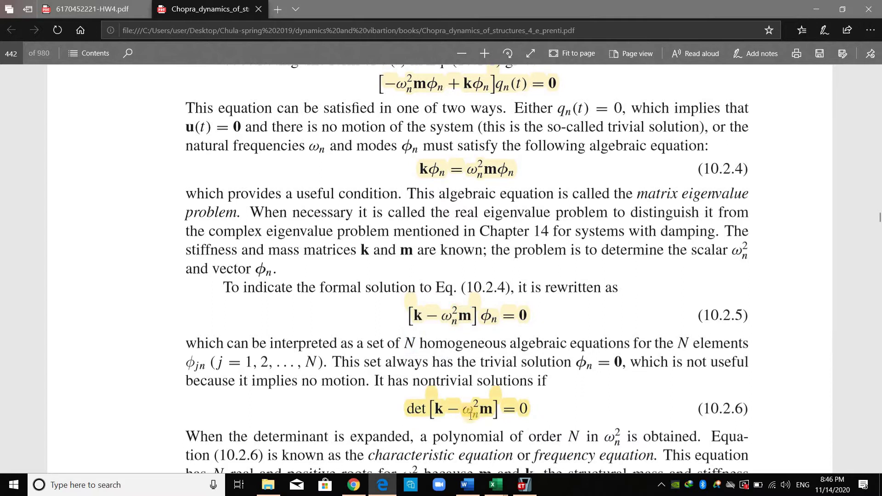
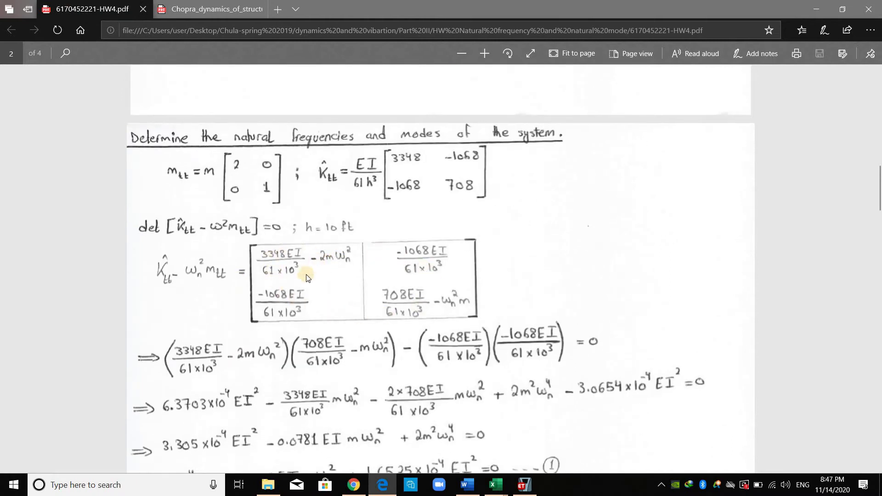
Examine the HW4 PDF derivation of the natural frequencies, from the determinant of the stiffness-minus-ω²-mass matrix to ω1 and ω2.
{"action": "scroll", "coordinate": [328, 247], "scroll_direction": "down", "scroll_amount": 2}
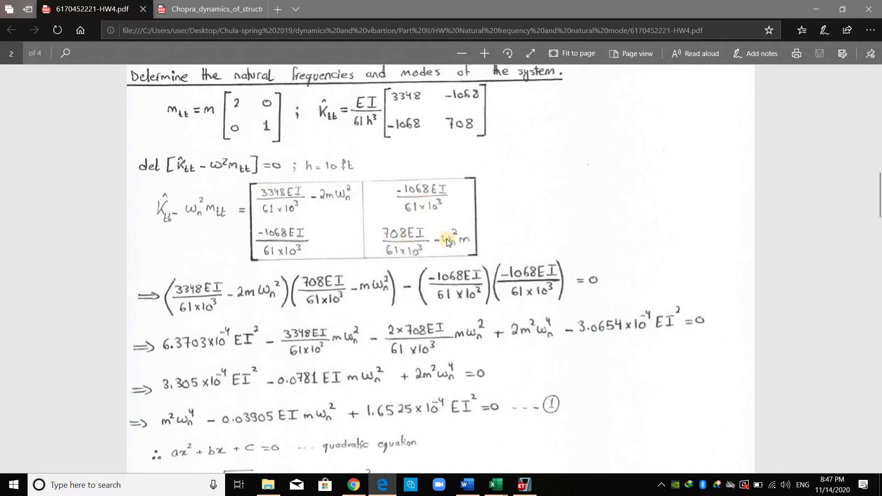
{"action": "scroll", "coordinate": [173, 327], "scroll_direction": "down", "scroll_amount": 2}
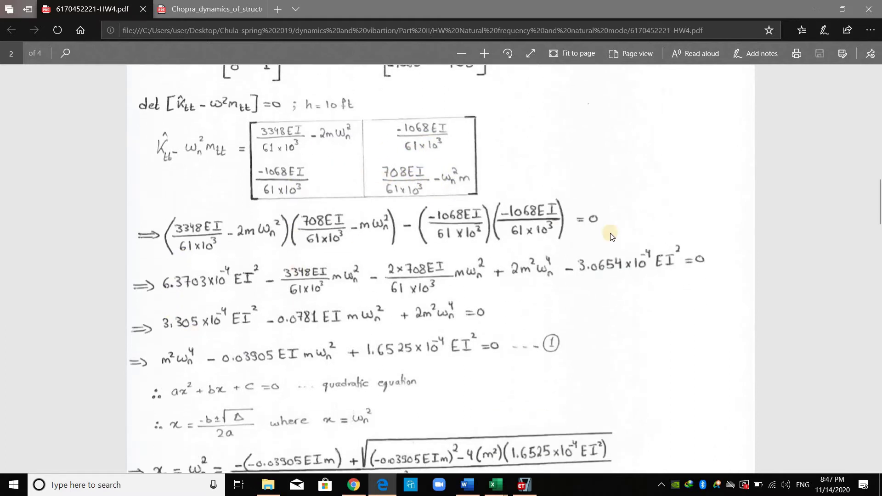
{"action": "scroll", "coordinate": [287, 295], "scroll_direction": "down", "scroll_amount": 2}
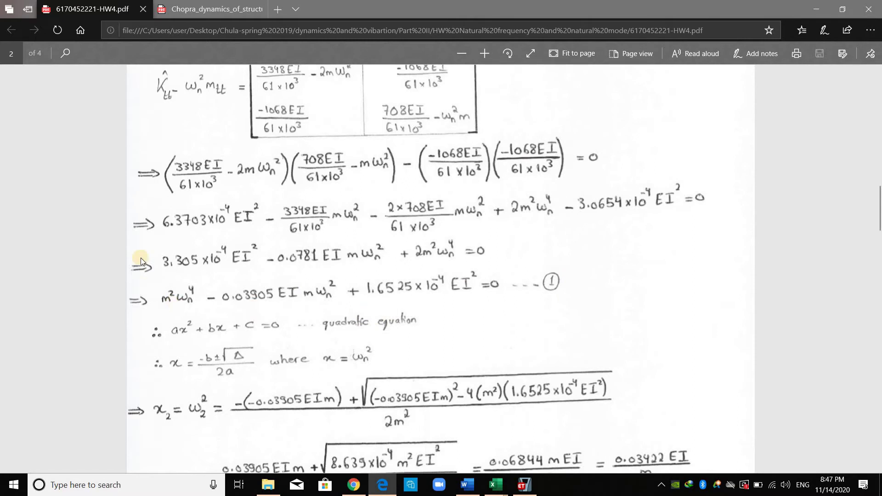
{"action": "scroll", "coordinate": [188, 229], "scroll_direction": "down", "scroll_amount": 2}
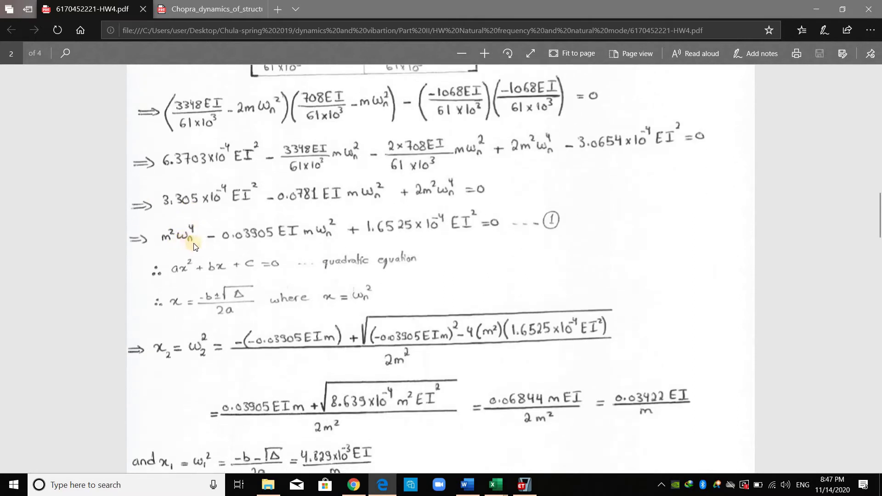
{"action": "scroll", "coordinate": [192, 388], "scroll_direction": "down", "scroll_amount": 4}
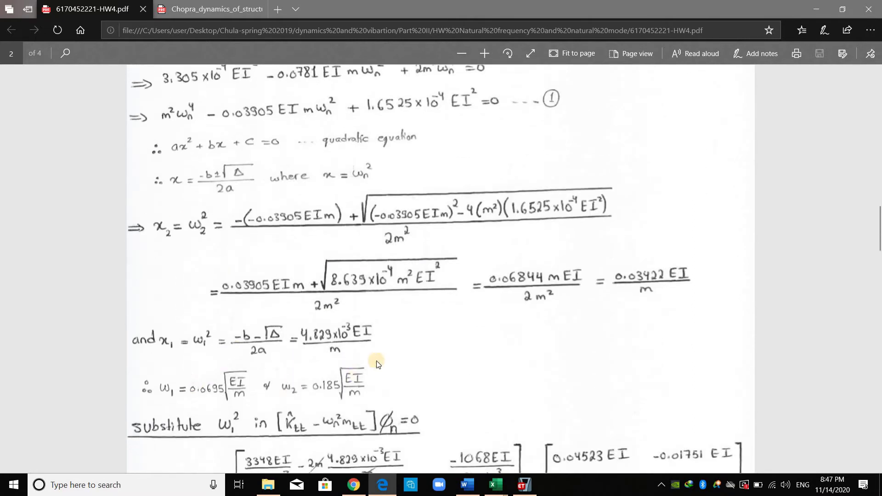
{"action": "scroll", "coordinate": [347, 344], "scroll_direction": "down", "scroll_amount": 2}
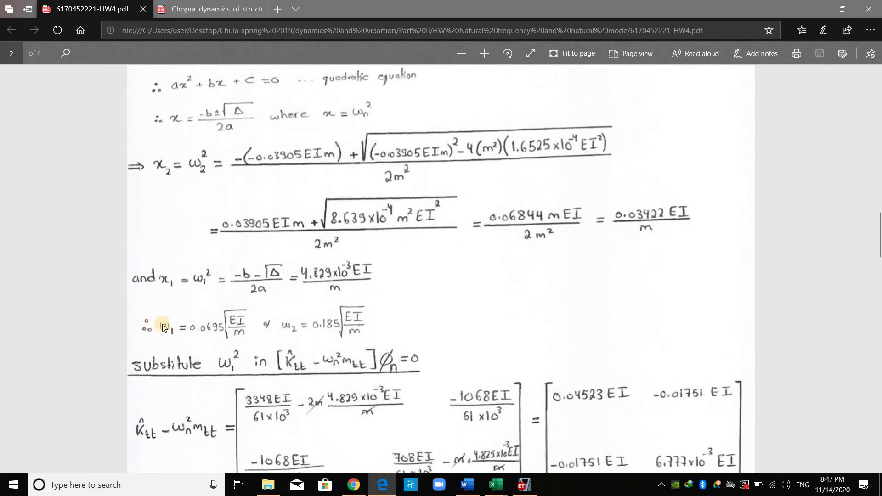
{"action": "scroll", "coordinate": [166, 325], "scroll_direction": "down", "scroll_amount": 2}
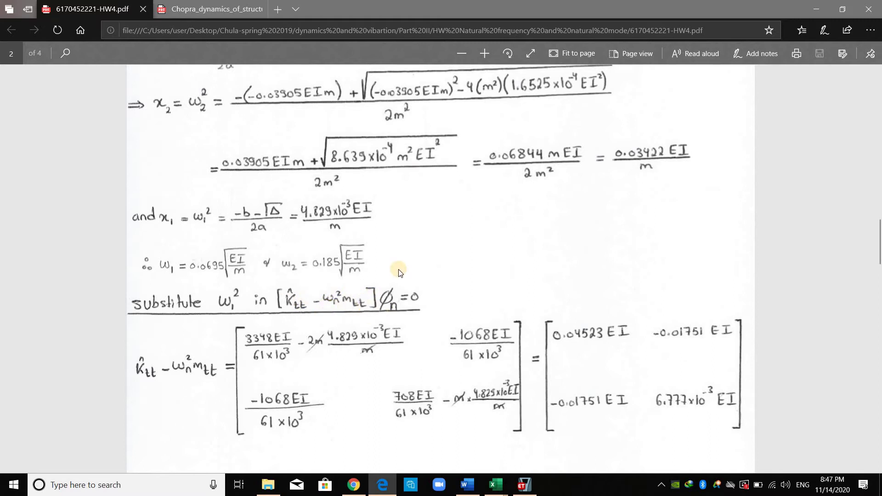
Examine how substituting ω1² and ω2² gives the mode shape vectors, down to the first and second mode sketches on page 4.
{"action": "scroll", "coordinate": [391, 248], "scroll_direction": "down", "scroll_amount": 2}
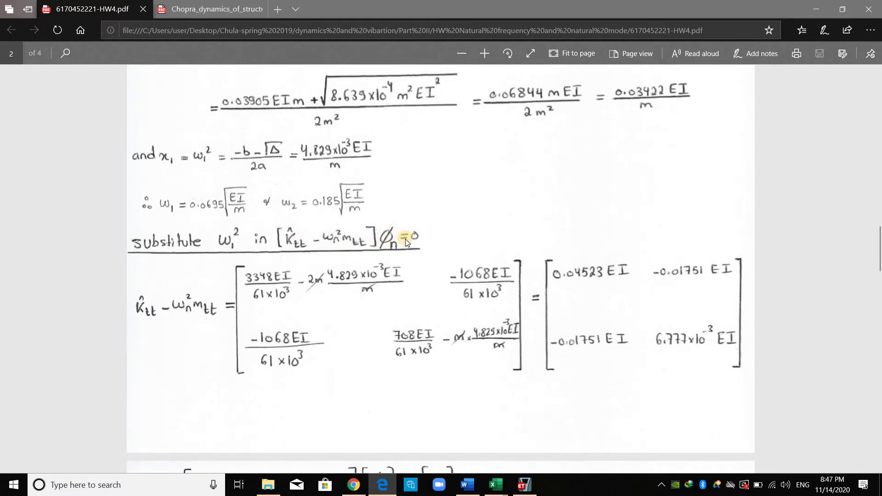
{"action": "scroll", "coordinate": [405, 239], "scroll_direction": "down", "scroll_amount": 11}
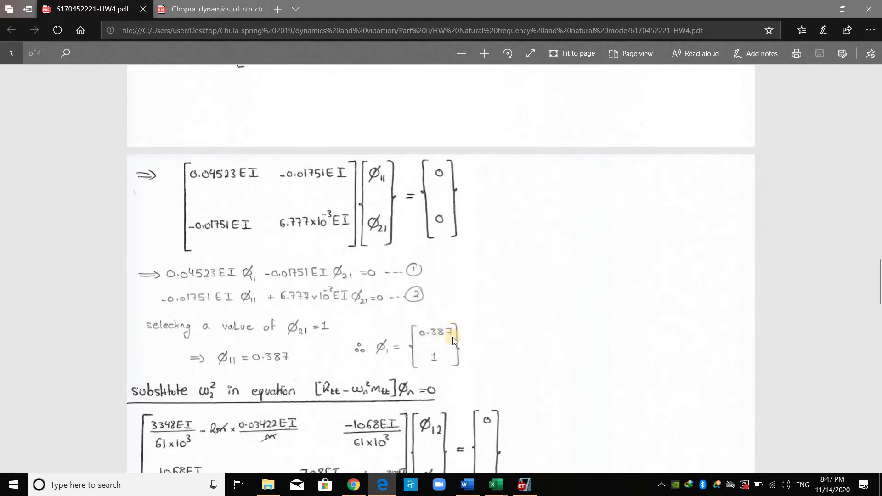
{"action": "scroll", "coordinate": [426, 291], "scroll_direction": "down", "scroll_amount": 6}
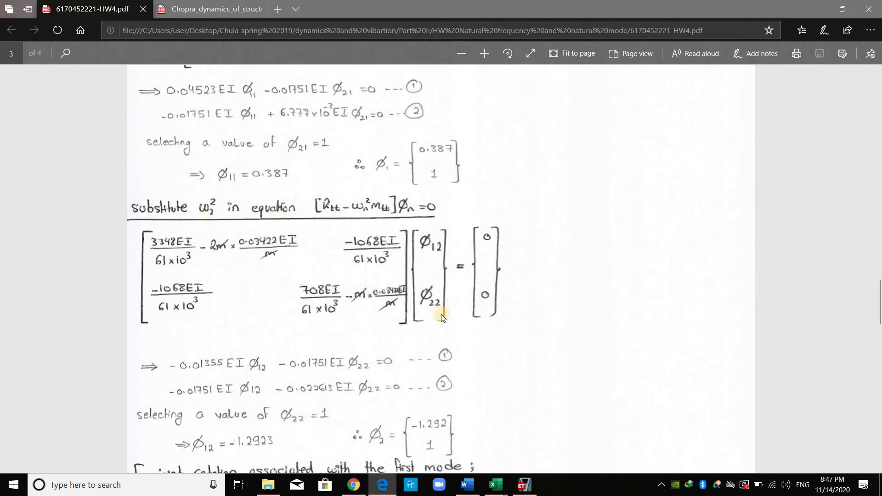
{"action": "scroll", "coordinate": [442, 316], "scroll_direction": "down", "scroll_amount": 4}
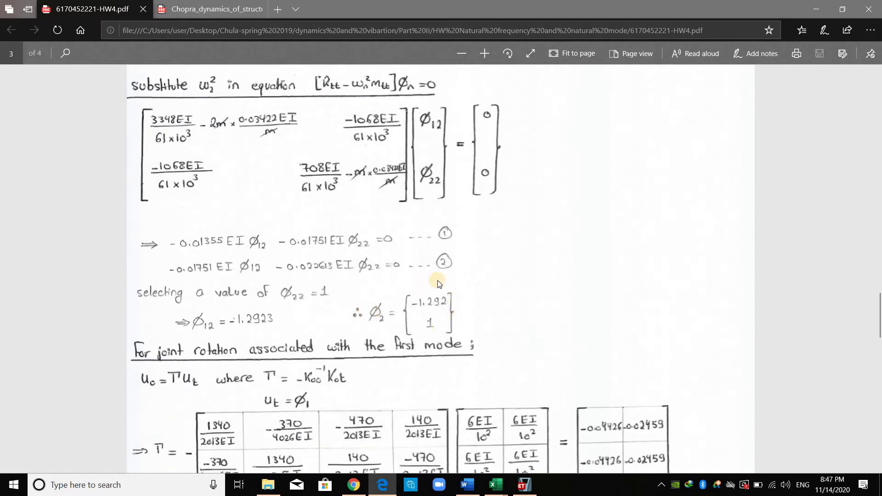
{"action": "scroll", "coordinate": [437, 284], "scroll_direction": "down", "scroll_amount": 15}
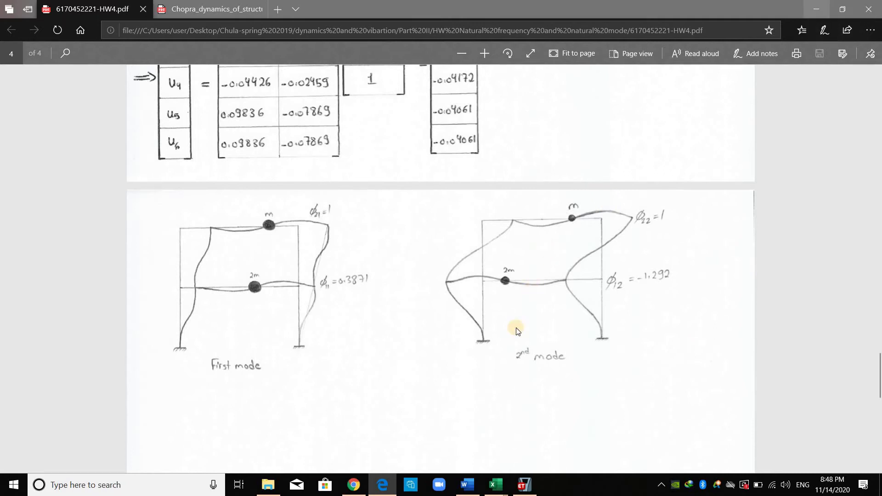
Switch to Word to view modal participation equations 8 to 10, and switch on to the Cal.Building27 workbook in Excel.
{"action": "left_click", "coordinate": [511, 484]}
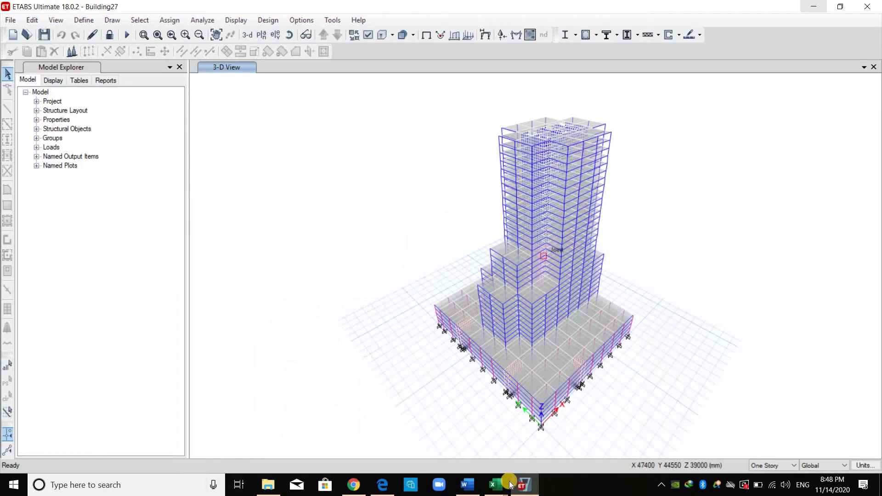
{"action": "left_click", "coordinate": [467, 485]}
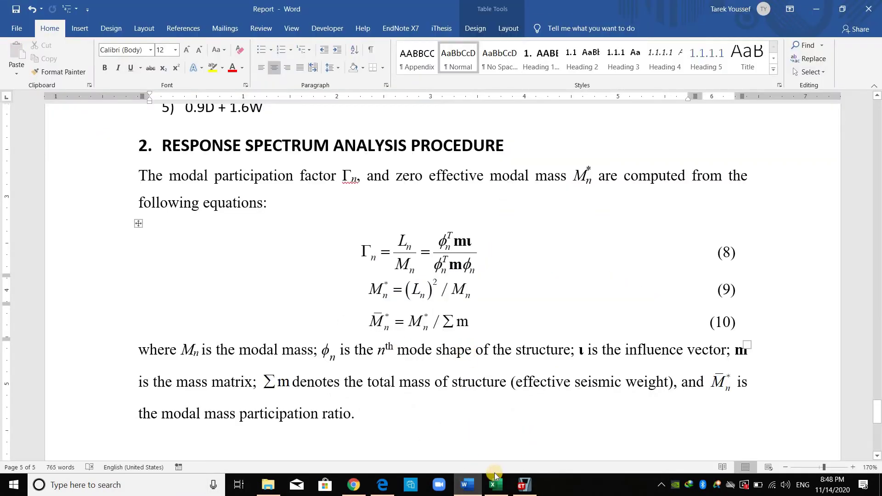
{"action": "left_click", "coordinate": [493, 489]}
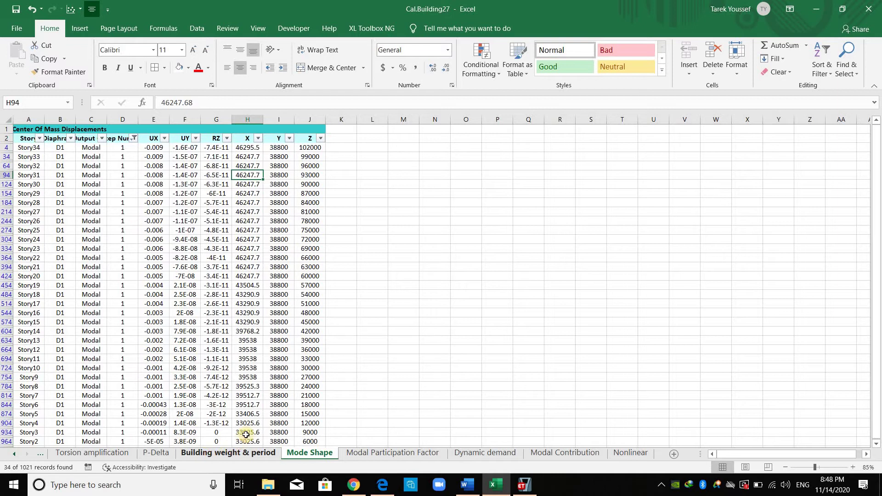
On the Building weight & period sheet, examine the P-delta UX mass participation ratios of modes 1, 4, 6, 9, 12 and 14.
{"action": "key", "text": "ctrl+Page_Up"}
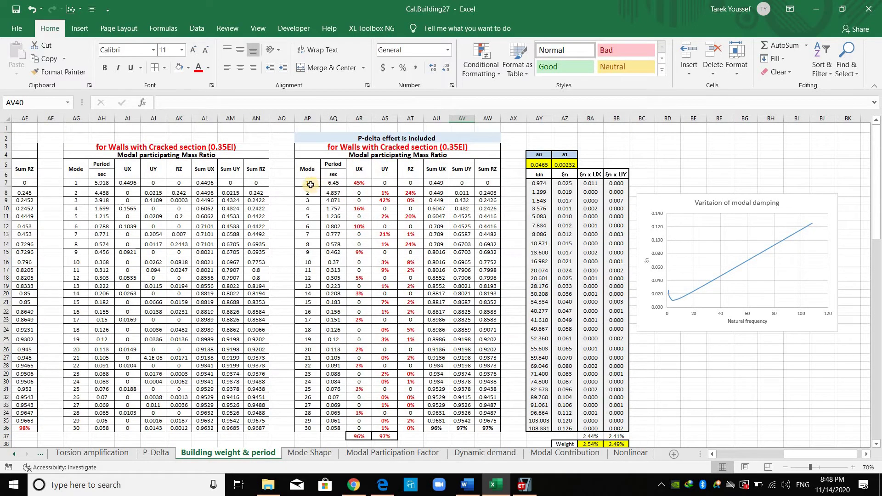
{"action": "left_click_drag", "start_coordinate": [310, 185], "coordinate": [359, 184]}
{"action": "left_click", "coordinate": [356, 186]}
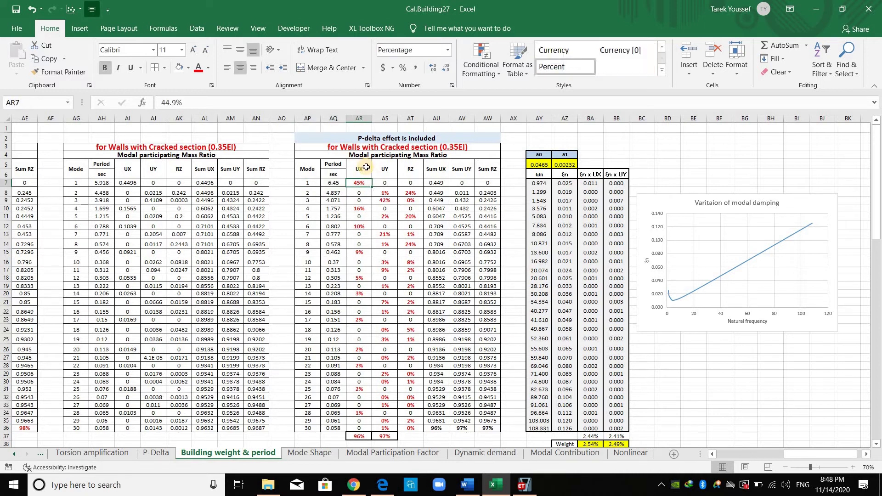
{"action": "left_click_drag", "start_coordinate": [308, 208], "coordinate": [359, 209]}
{"action": "left_click_drag", "start_coordinate": [308, 226], "coordinate": [359, 226]}
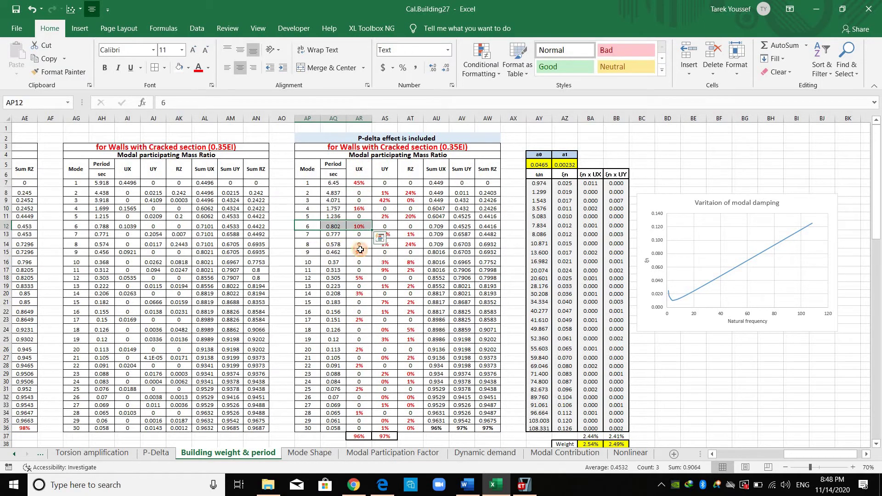
{"action": "left_click_drag", "start_coordinate": [308, 252], "coordinate": [359, 252]}
{"action": "left_click_drag", "start_coordinate": [307, 278], "coordinate": [358, 279]}
{"action": "left_click_drag", "start_coordinate": [311, 295], "coordinate": [360, 183]}
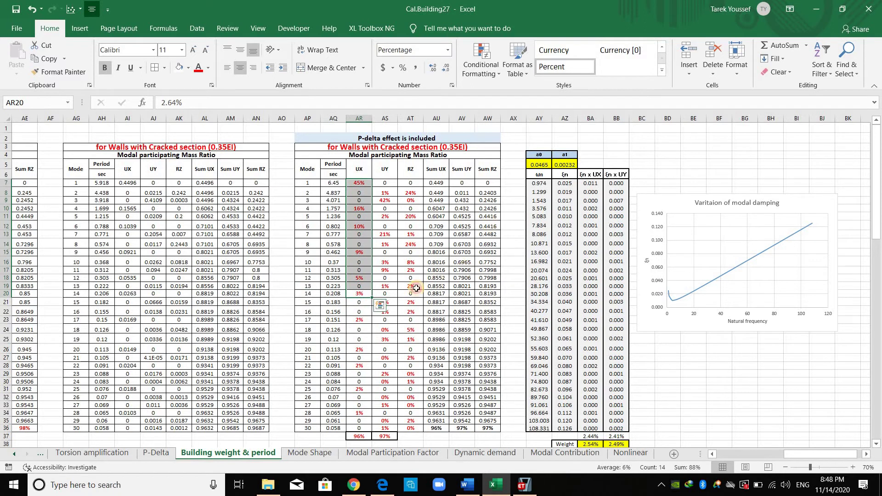
{"action": "left_click", "coordinate": [411, 252]}
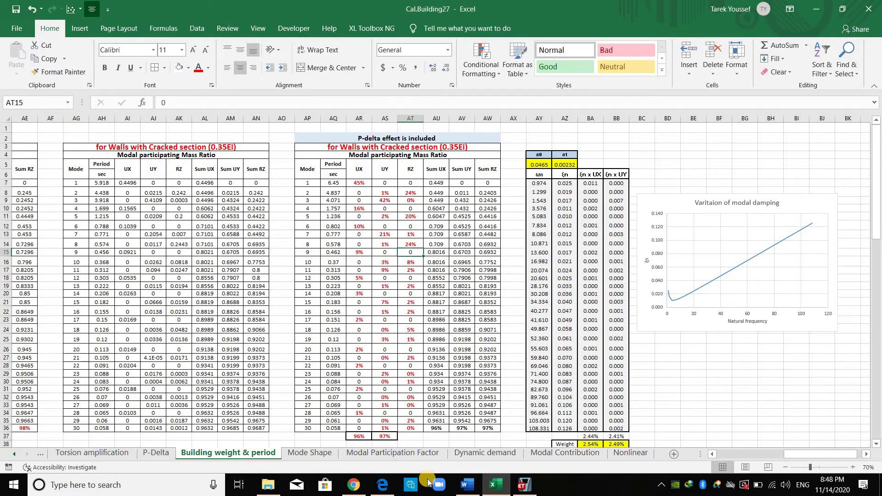
Copy the step 1 UX displacements from the Mode Shape sheet and paste them as values into Modal Participation Factor's Mode 1 column.
{"action": "left_click", "coordinate": [309, 453]}
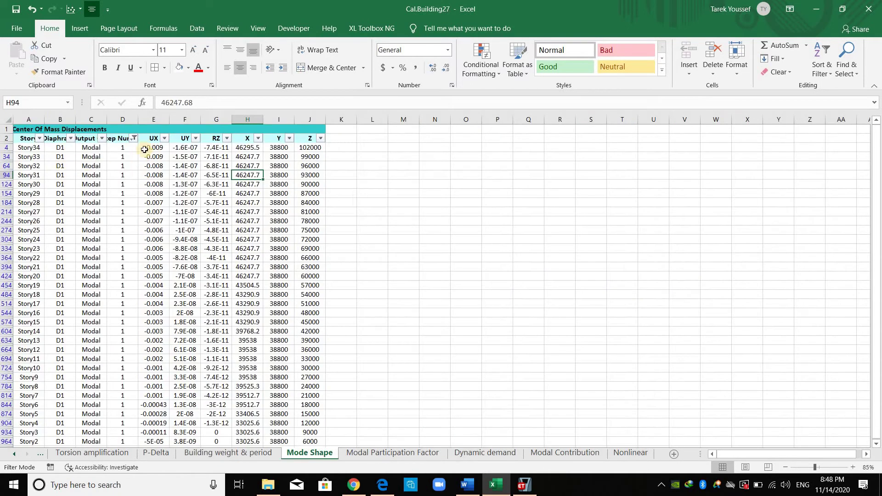
{"action": "left_click", "coordinate": [159, 148]}
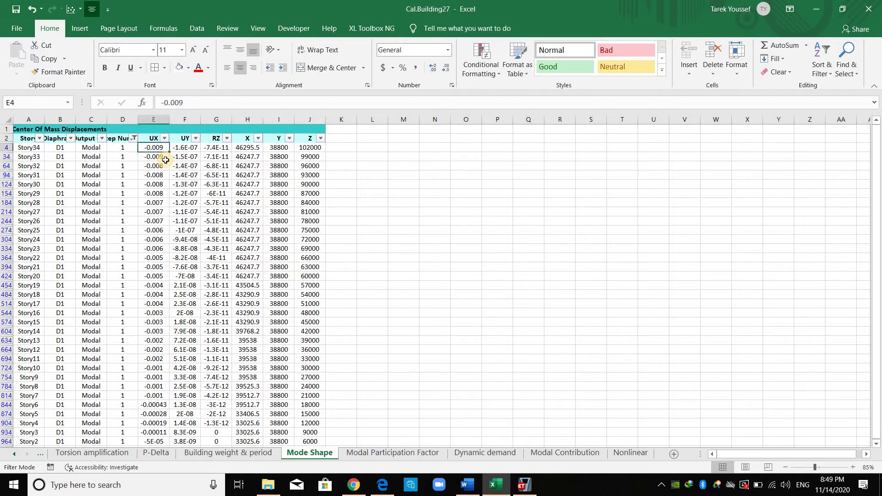
{"action": "key", "text": "ctrl+shift+Down"}
{"action": "key", "text": "ctrl+c"}
{"action": "scroll", "coordinate": [270, 419], "scroll_direction": "up", "scroll_amount": 1}
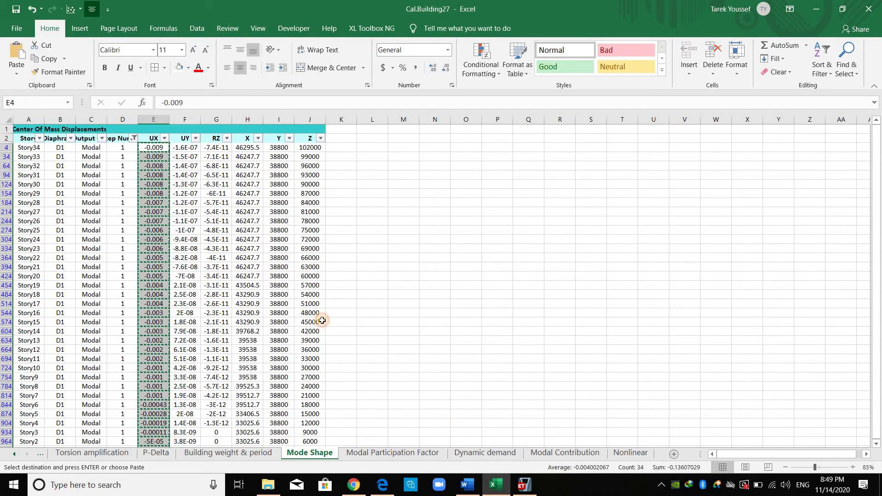
{"action": "key", "text": "ctrl+Page_Down"}
{"action": "left_click", "coordinate": [128, 196]}
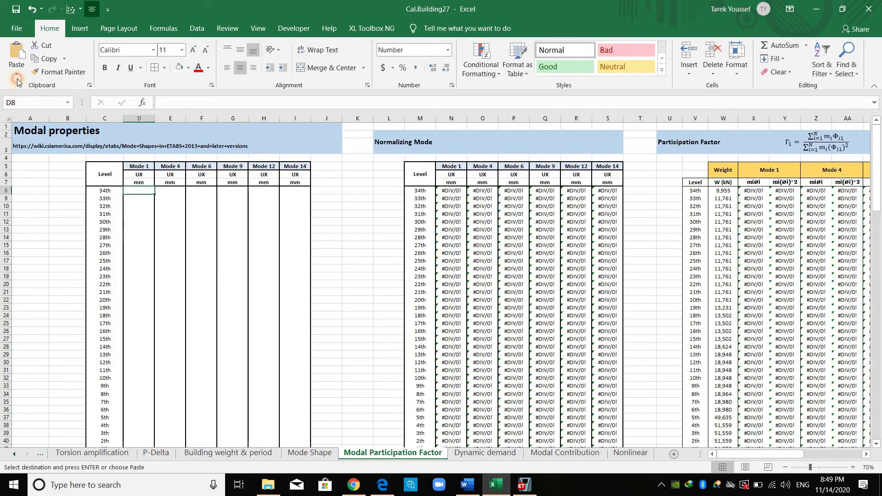
{"action": "left_click", "coordinate": [16, 74]}
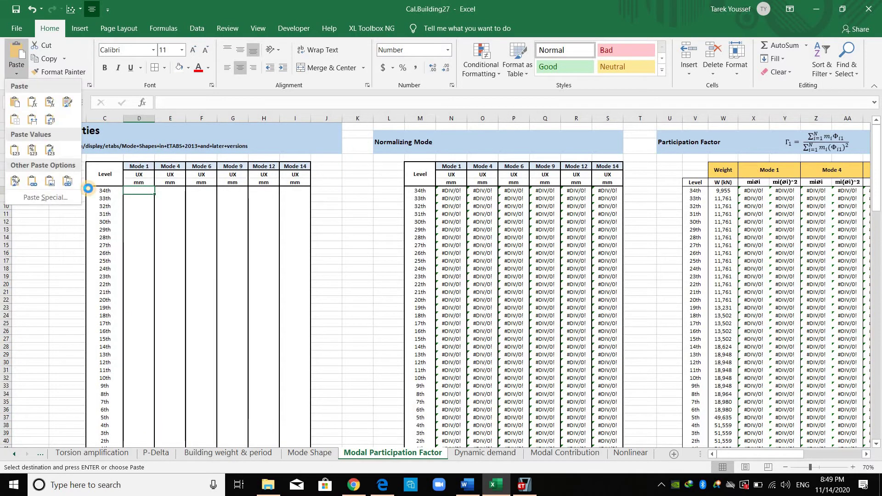
{"action": "left_click", "coordinate": [15, 149]}
{"action": "scroll", "coordinate": [75, 253], "scroll_direction": "down", "scroll_amount": 4}
{"action": "left_click", "coordinate": [74, 253]}
{"action": "scroll", "coordinate": [258, 407], "scroll_direction": "up", "scroll_amount": 4}
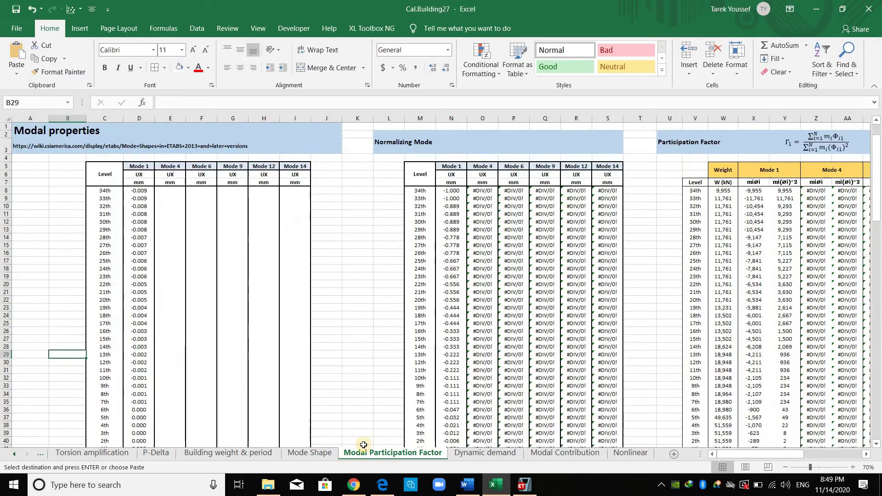
On the Mode Shape sheet, change the Step Number filter from 1 to show only step 4.
{"action": "left_click", "coordinate": [322, 449]}
{"action": "left_click", "coordinate": [214, 260]}
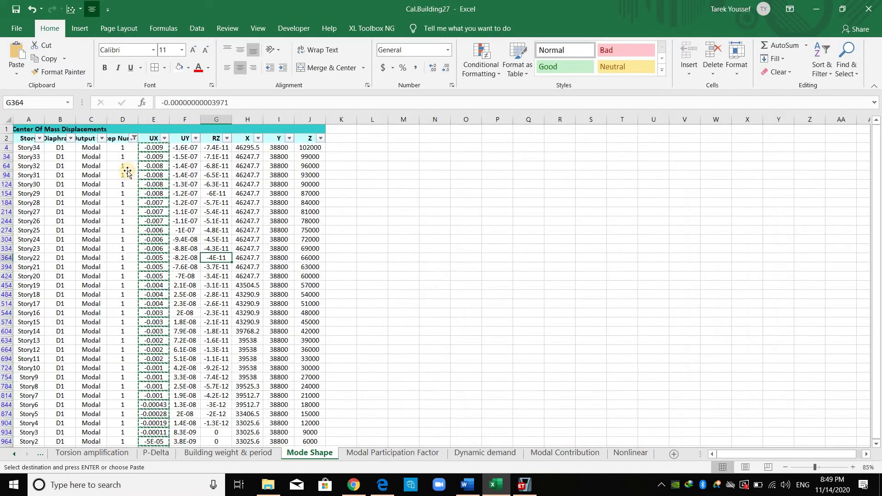
{"action": "key", "text": "Escape"}
{"action": "left_click", "coordinate": [126, 174]}
{"action": "left_click", "coordinate": [134, 140]}
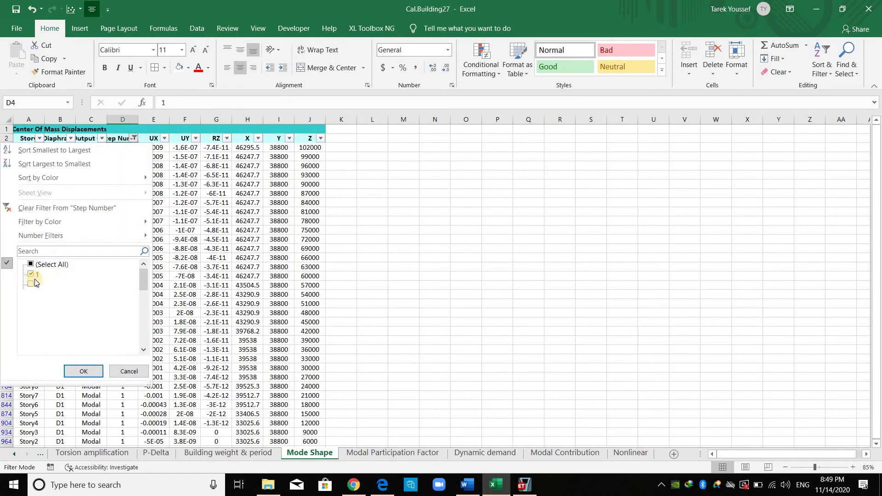
{"action": "left_click", "coordinate": [31, 276]}
{"action": "left_click", "coordinate": [31, 304]}
{"action": "left_click", "coordinate": [83, 371]}
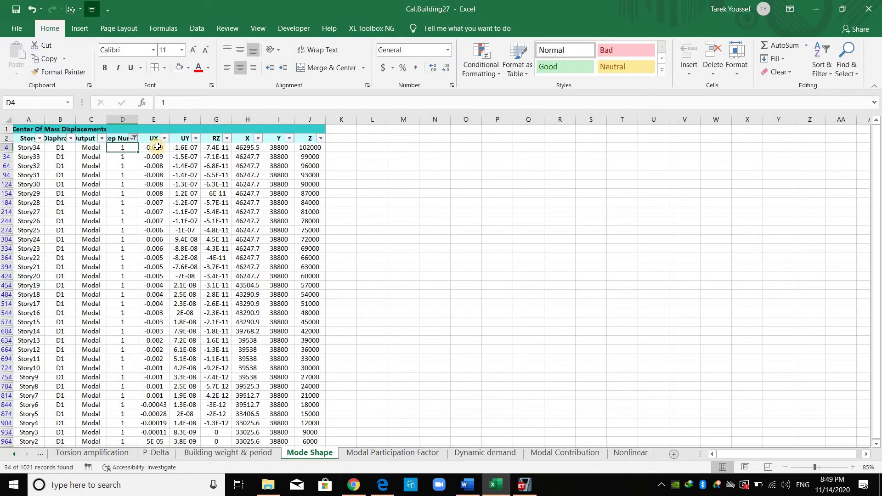
Copy the filtered UX displacements of step 4 and paste them as values into Modal Participation Factor's Mode 4 column.
{"action": "left_click", "coordinate": [162, 147]}
{"action": "key", "text": "ctrl+shift+Down"}
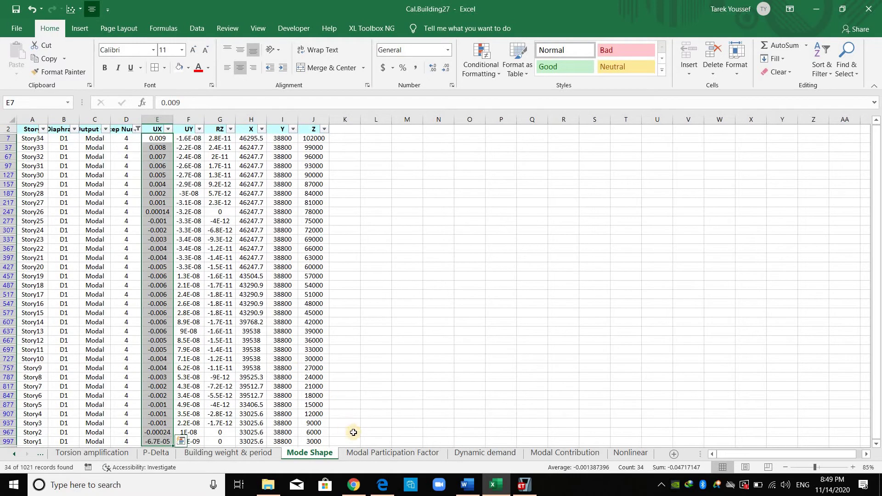
{"action": "key", "text": "ctrl+c"}
{"action": "key", "text": "ctrl+Page_Down"}
{"action": "left_click", "coordinate": [170, 190]}
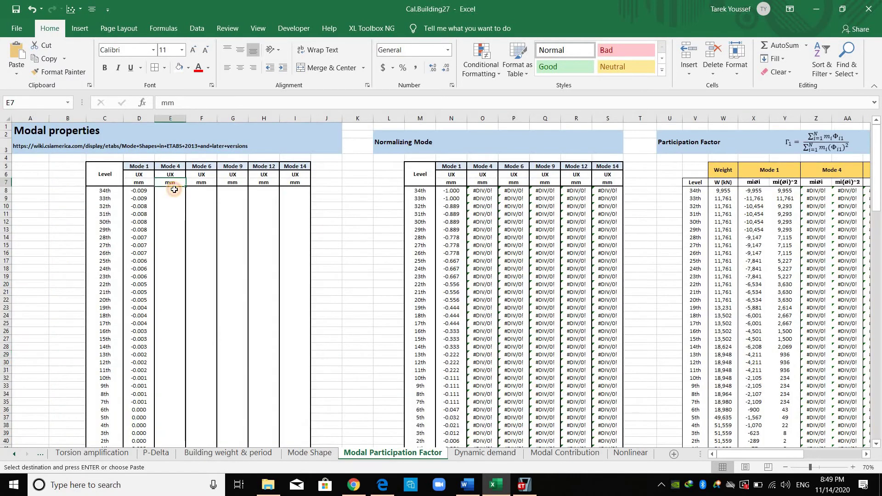
{"action": "left_click", "coordinate": [17, 69]}
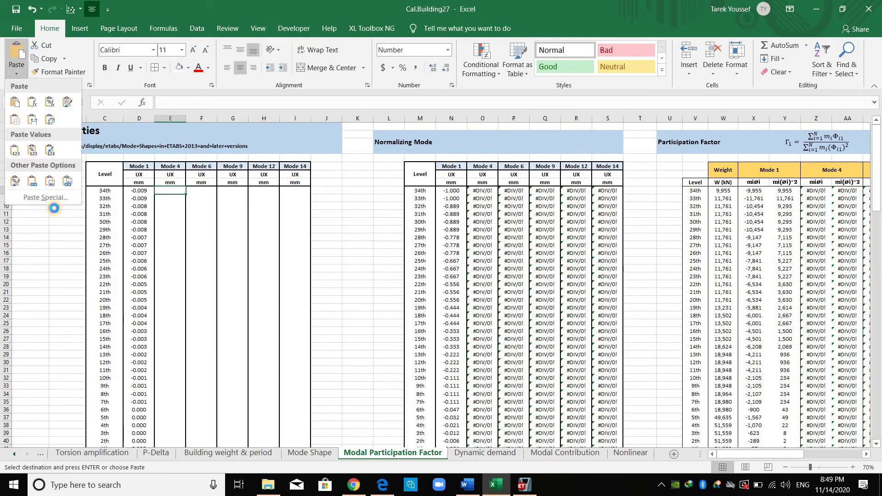
{"action": "left_click", "coordinate": [14, 149]}
{"action": "left_click", "coordinate": [105, 263]}
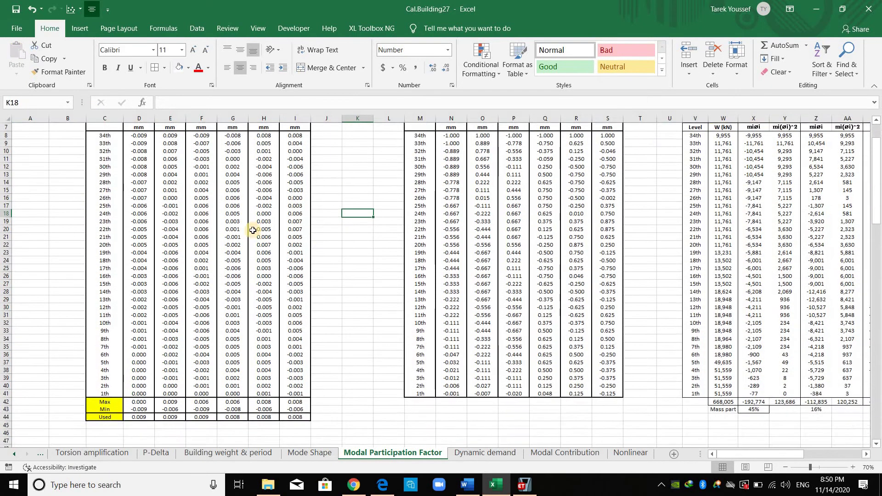
Select the UX displacements of modes 1, 4, 6, 9, 12 and 14 for levels 34th to 1th to review the filled table.
{"action": "scroll", "coordinate": [253, 231], "scroll_direction": "up", "scroll_amount": 1}
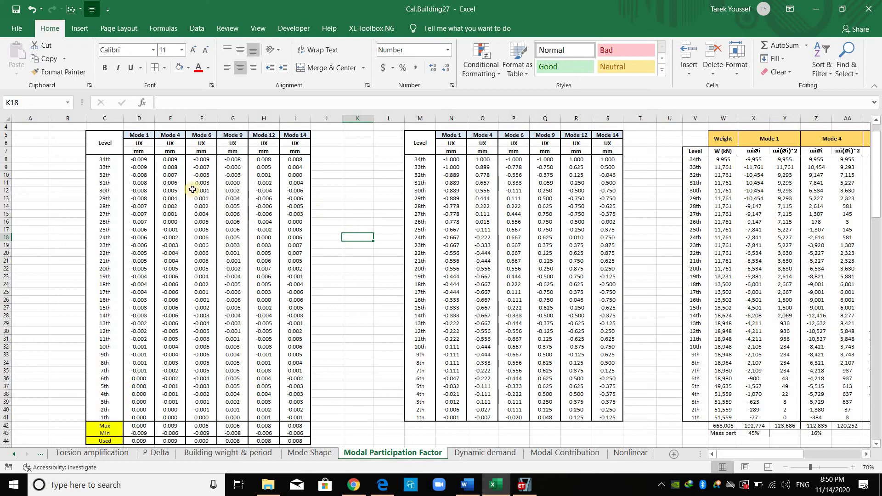
{"action": "left_click_drag", "start_coordinate": [139, 159], "coordinate": [300, 418]}
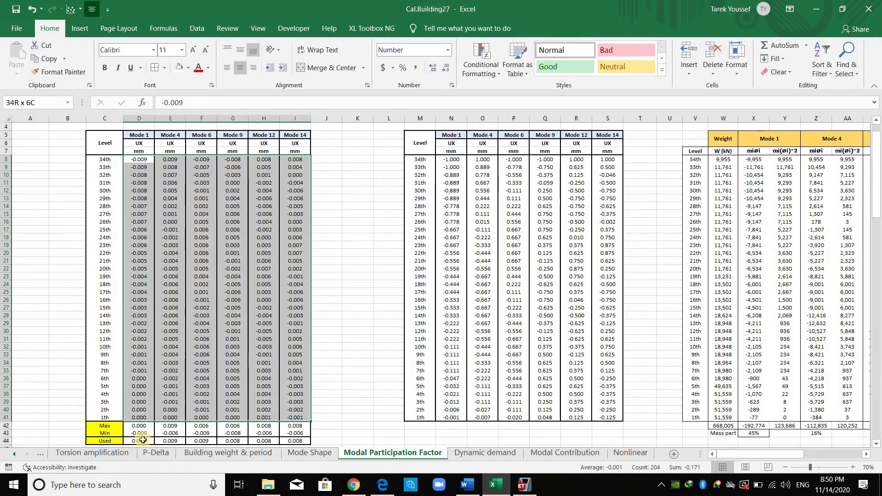
Inspect the Min, Max and Used formulas below the Mode 1 displacement column on the Modal Participation Factor sheet.
{"action": "left_click", "coordinate": [145, 432]}
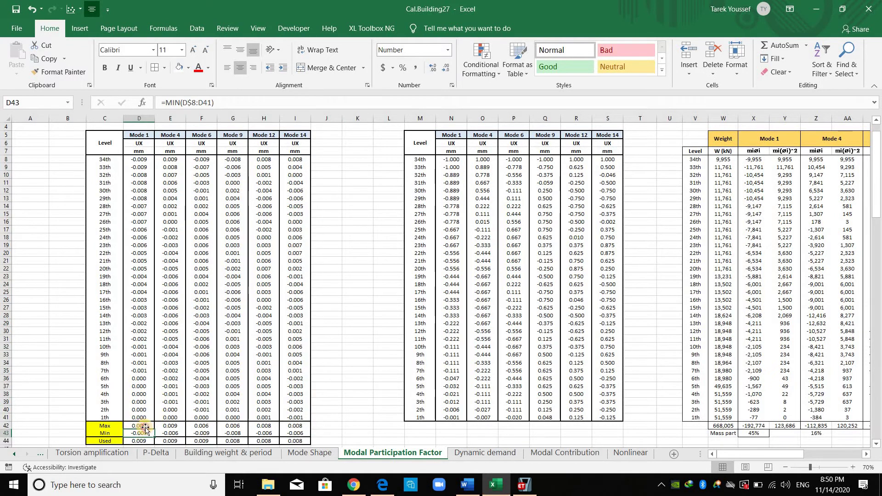
{"action": "key", "text": "Up"}
{"action": "key", "text": "F2"}
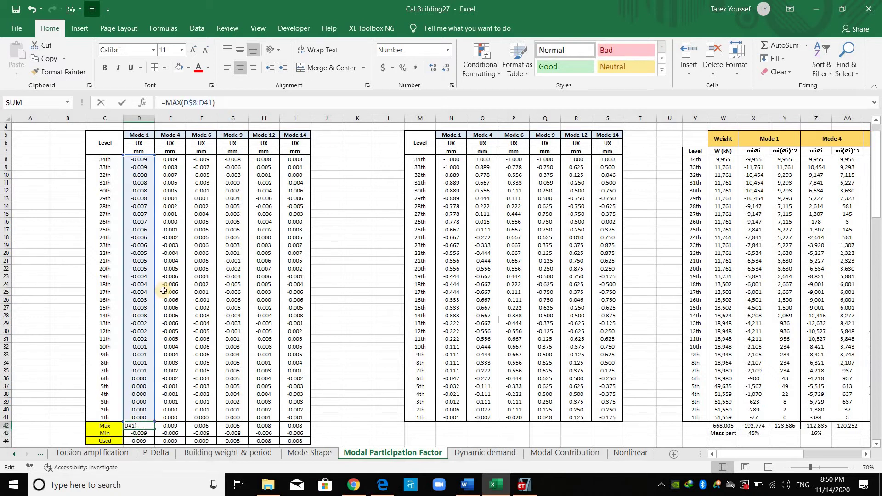
{"action": "scroll", "coordinate": [139, 417], "scroll_direction": "down", "scroll_amount": 1}
{"action": "left_click", "coordinate": [139, 418]}
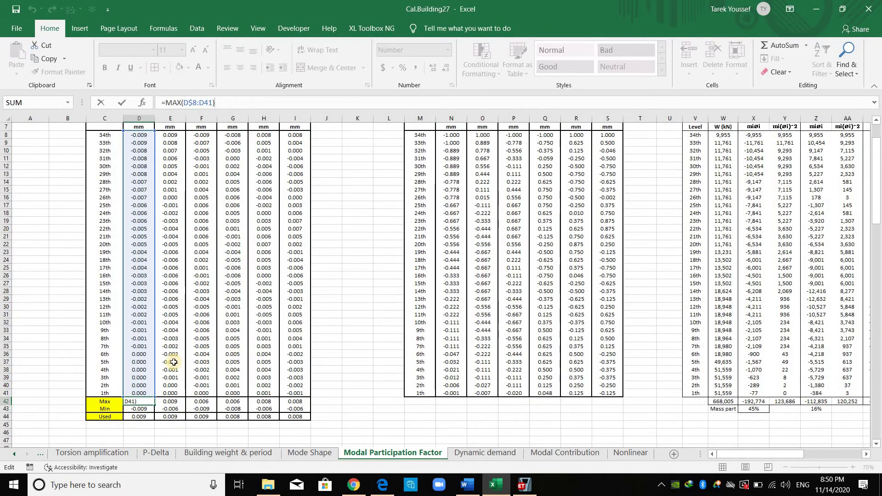
{"action": "key", "text": "F2"}
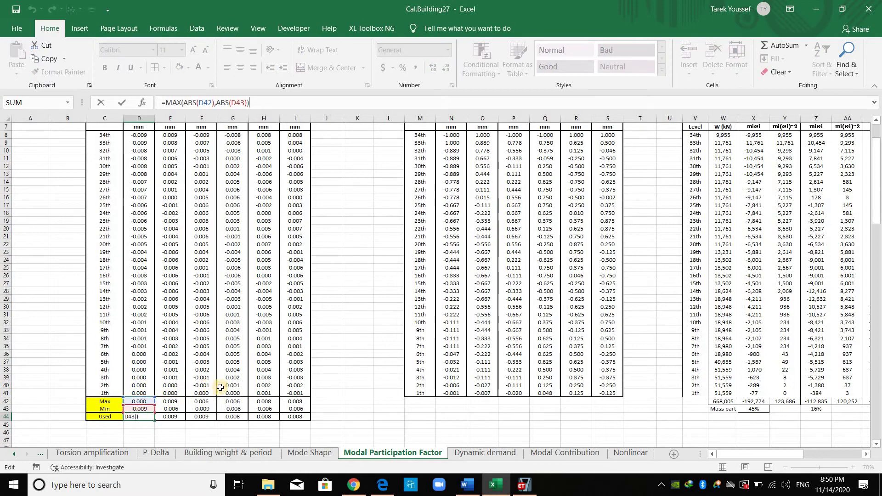
{"action": "key", "text": "Return"}
Review the Used row across modes 1, 4, 6, 9, 12 and 14, returning to its Mode 1 cell.
{"action": "left_click_drag", "start_coordinate": [131, 417], "coordinate": [295, 417]}
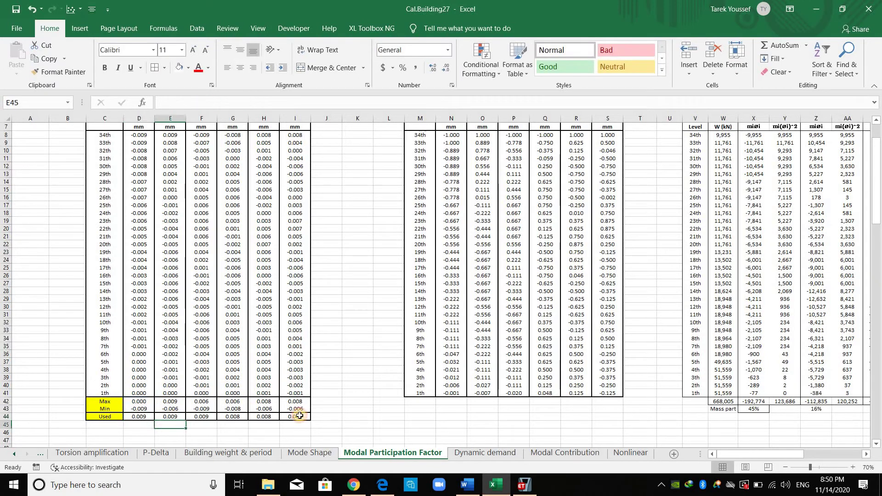
{"action": "scroll", "coordinate": [322, 317], "scroll_direction": "up", "scroll_amount": 2}
{"action": "left_click", "coordinate": [368, 244]}
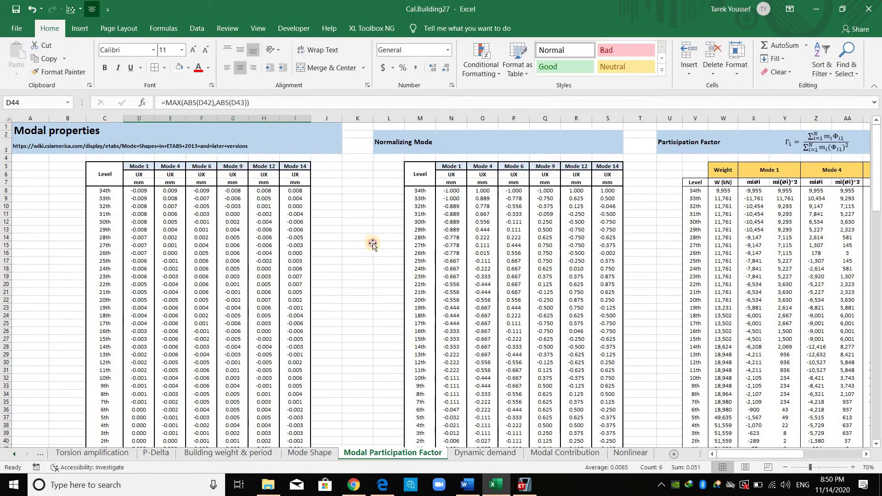
{"action": "scroll", "coordinate": [472, 220], "scroll_direction": "down", "scroll_amount": 2}
{"action": "left_click", "coordinate": [264, 369]}
{"action": "left_click", "coordinate": [138, 416]}
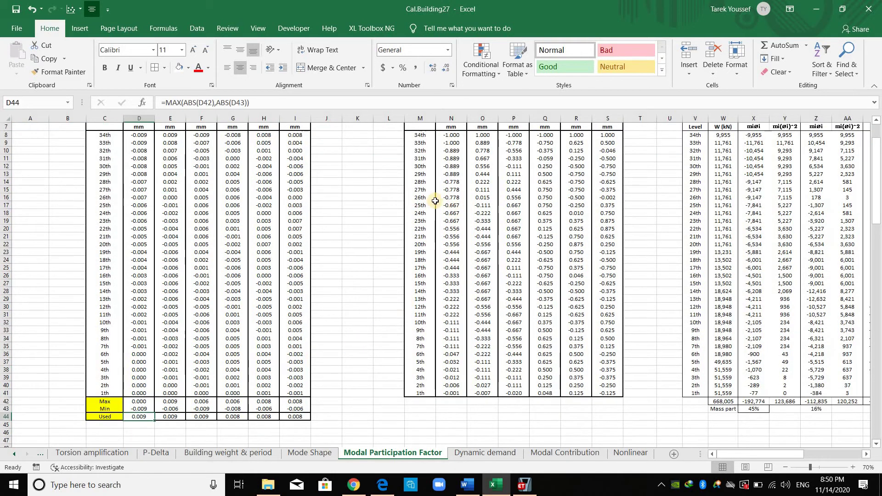
Trace the Normalizing Mode formula for Mode 1 at level 34th back to its displacement and Used cells, leaving the formula as is.
{"action": "scroll", "coordinate": [502, 189], "scroll_direction": "up", "scroll_amount": 2}
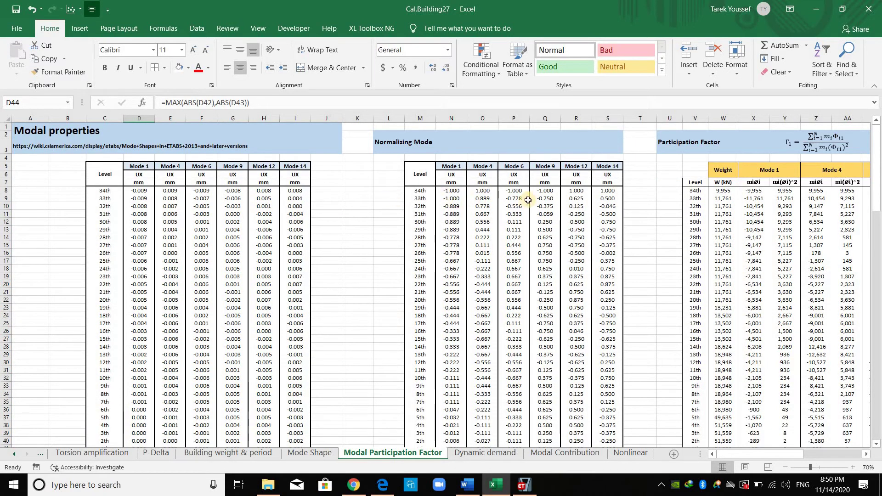
{"action": "left_click", "coordinate": [458, 191]}
{"action": "key", "text": "F2"}
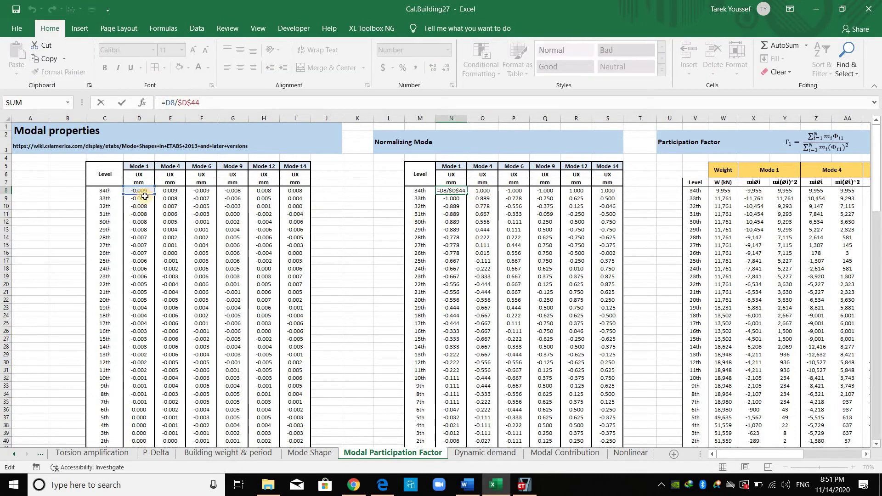
{"action": "scroll", "coordinate": [137, 398], "scroll_direction": "down", "scroll_amount": 3}
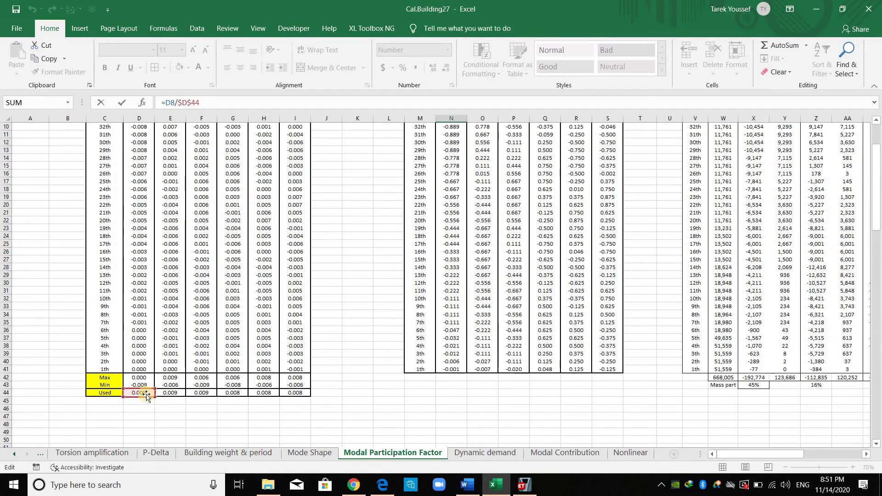
{"action": "scroll", "coordinate": [460, 214], "scroll_direction": "up", "scroll_amount": 2}
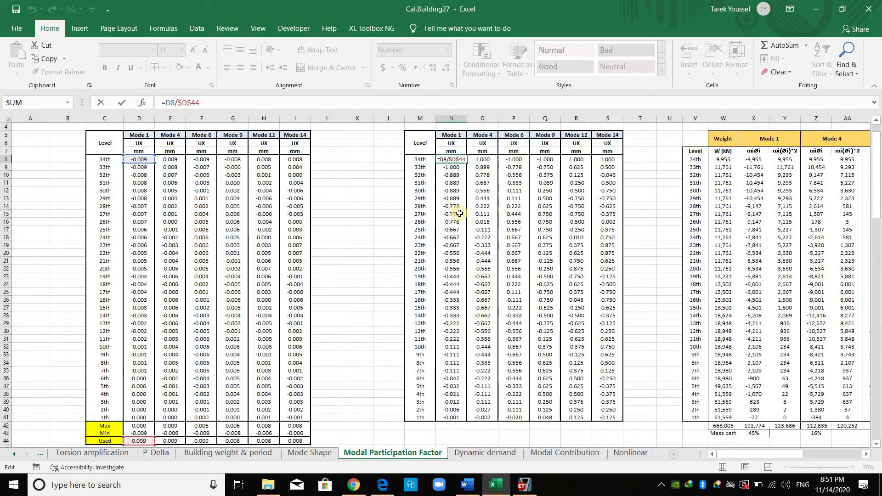
{"action": "key", "text": "Escape"}
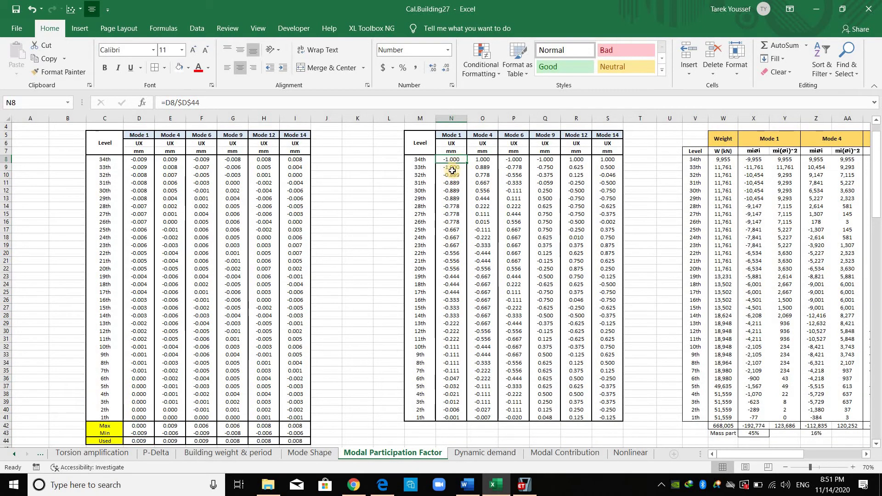
Check the normalizing formulas at level 33th for Mode 1 and Mode 4, ending at the Normalizing Mode heading.
{"action": "key", "text": "Down"}
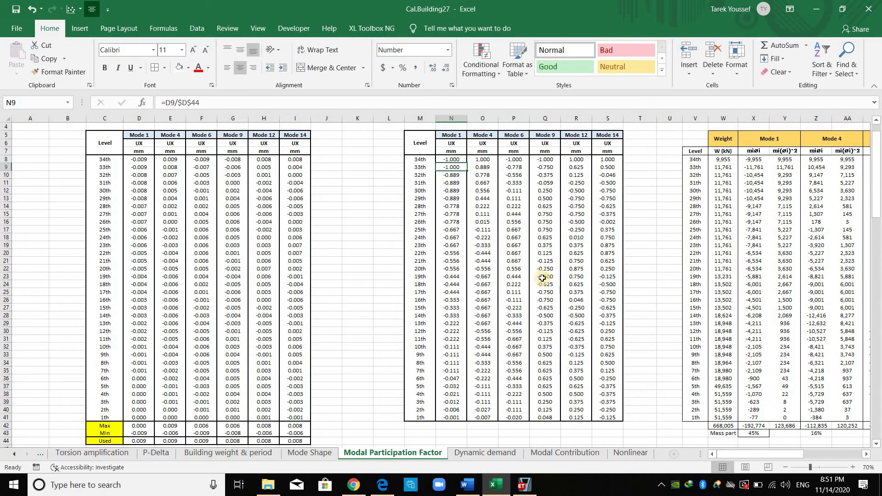
{"action": "key", "text": "Right"}
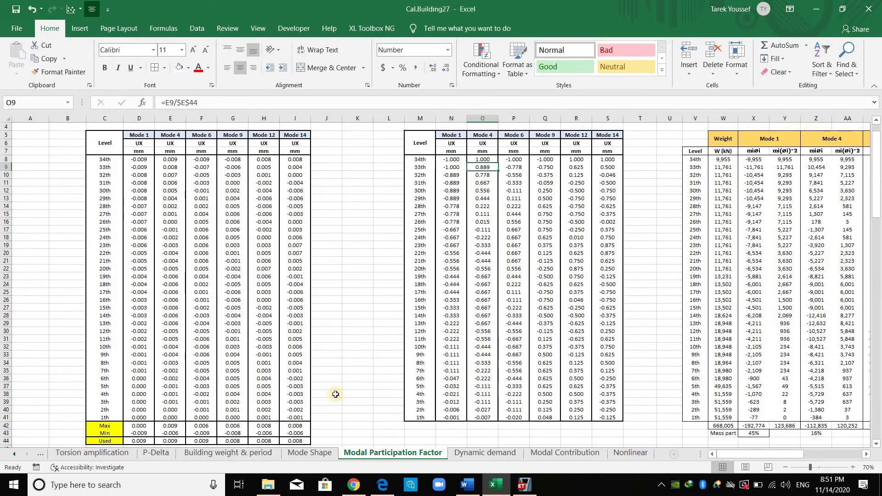
{"action": "key", "text": "F2"}
{"action": "scroll", "coordinate": [427, 147], "scroll_direction": "up", "scroll_amount": 1}
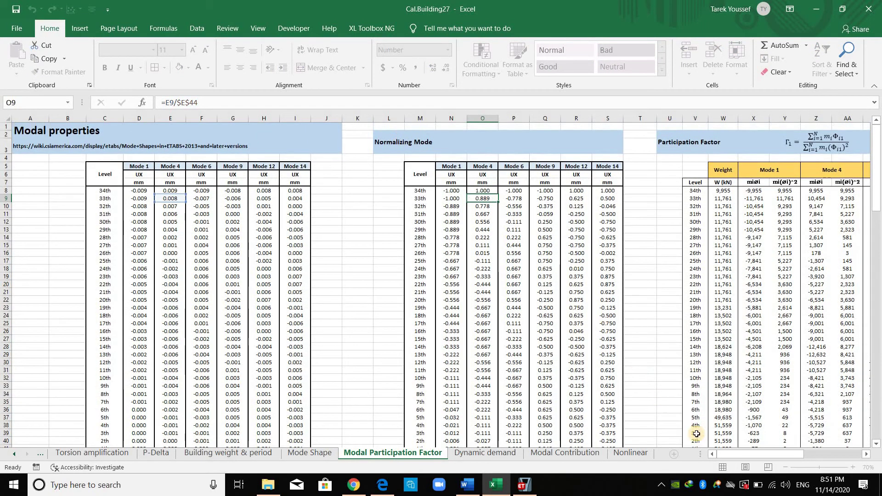
{"action": "left_click", "coordinate": [427, 147]}
View the Participation Factor table, consult the modal participation factor equations in the Word report, and return to the Excel workbook.
{"action": "scroll", "coordinate": [775, 443], "scroll_direction": "right", "scroll_amount": 3}
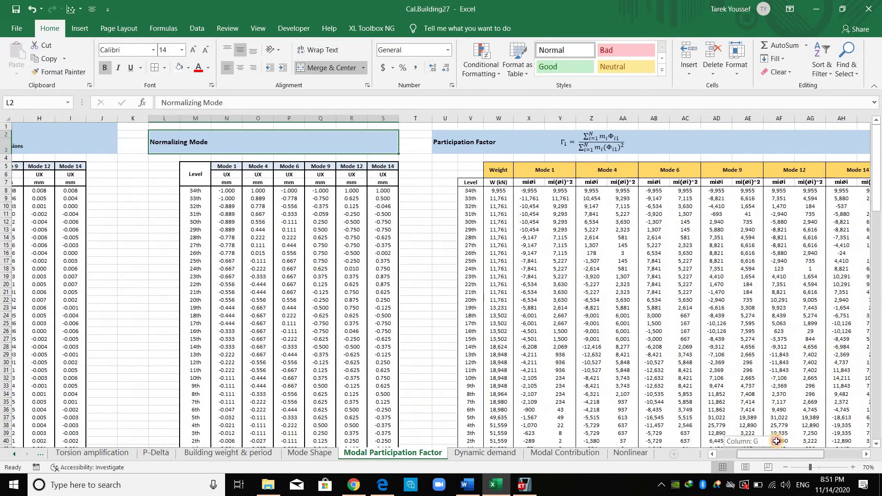
{"action": "left_click", "coordinate": [339, 292]}
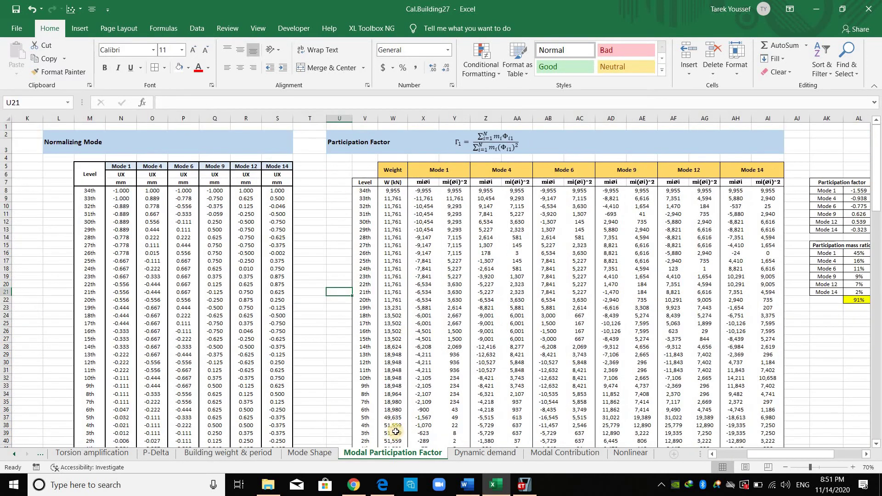
{"action": "key", "text": "alt+Tab"}
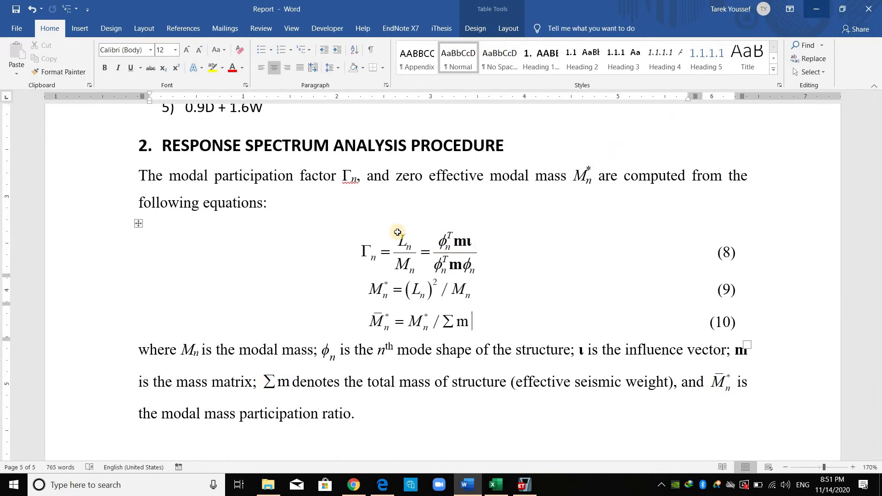
{"action": "key", "text": "alt+Tab"}
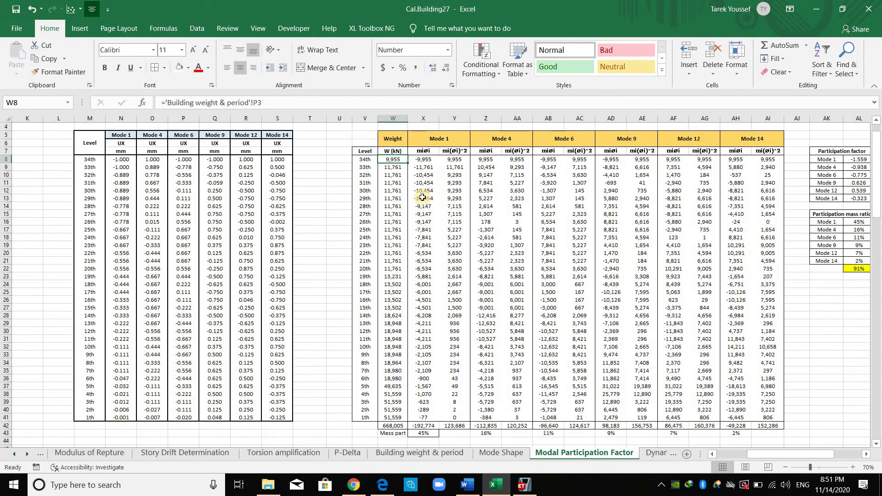
Trace the 33th and 34th level weights to their source on the Building weight & period sheet, and return to Modal Participation Factor.
{"action": "left_click", "coordinate": [393, 198]}
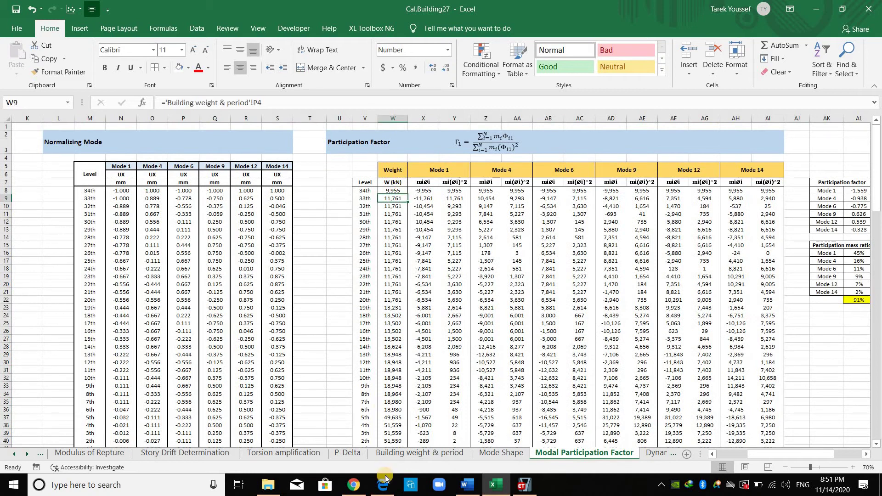
{"action": "scroll", "coordinate": [396, 464], "scroll_direction": "down", "scroll_amount": 1}
{"action": "left_click", "coordinate": [411, 453]}
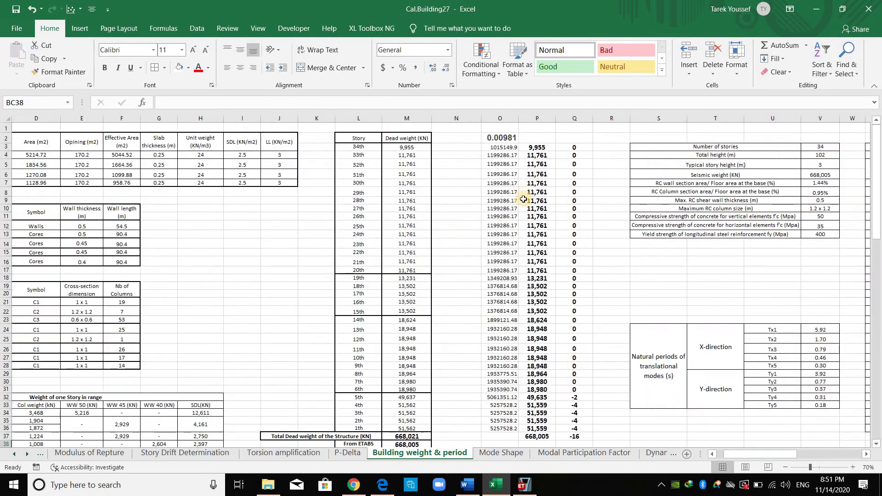
{"action": "left_click", "coordinate": [545, 148]}
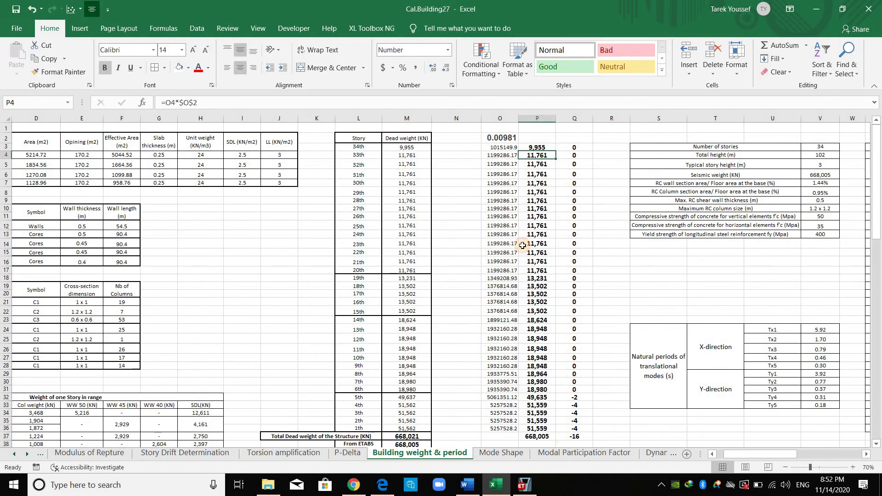
{"action": "left_click", "coordinate": [610, 454]}
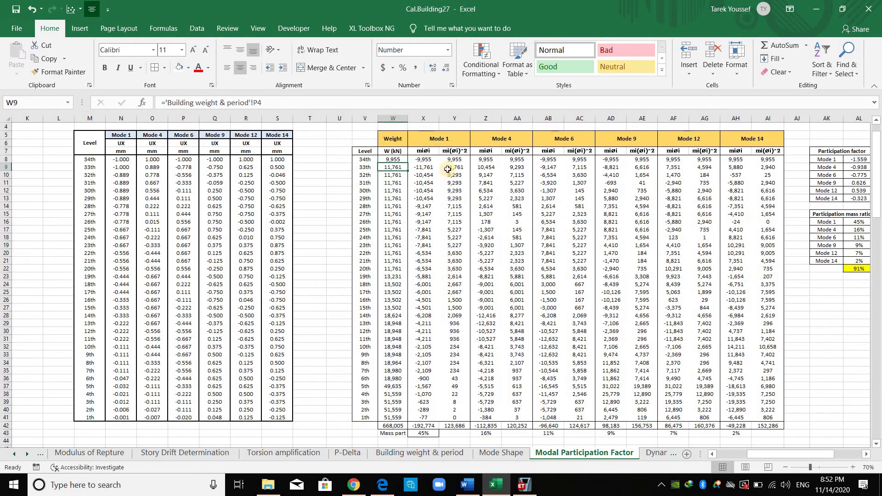
Inspect the Mode 1 miøi and mi(øi)^2 formulas at level 34th in the Participation Factor table.
{"action": "left_click", "coordinate": [429, 158]}
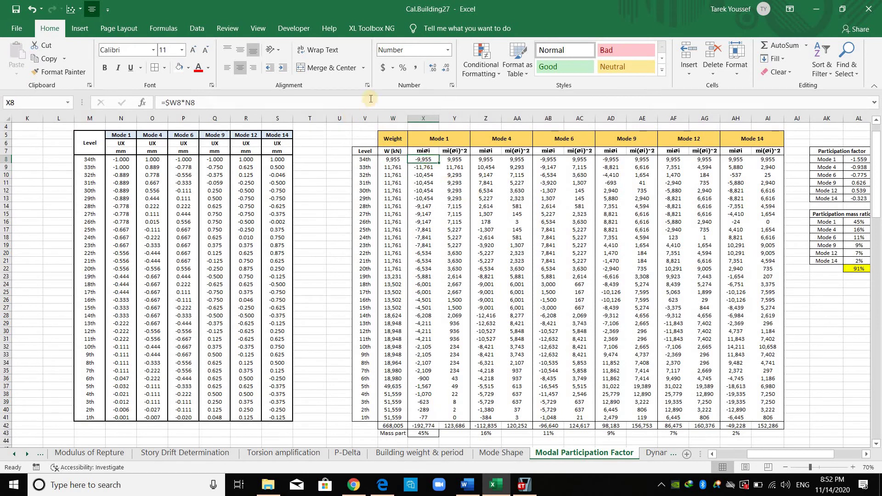
{"action": "key", "text": "F2"}
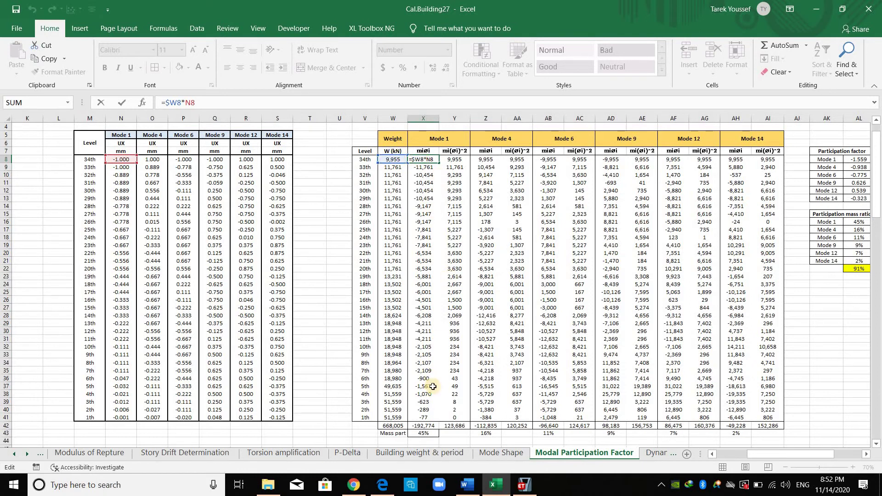
{"action": "left_click", "coordinate": [454, 161]}
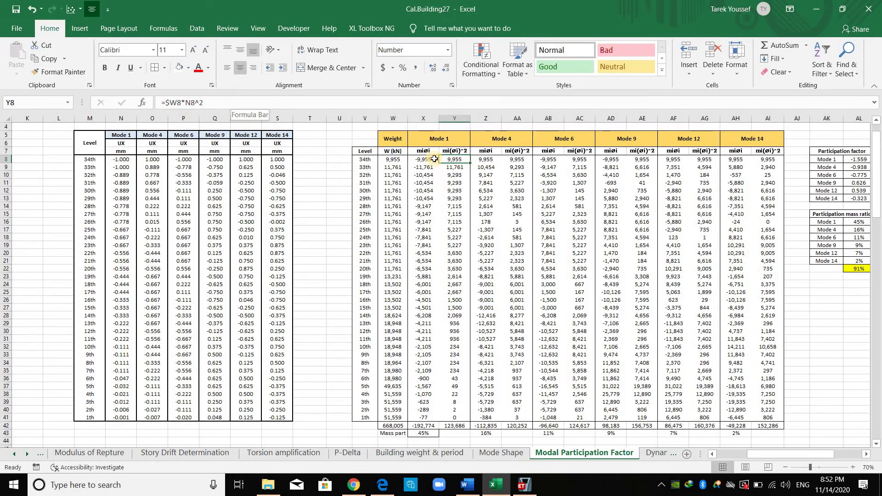
{"action": "key", "text": "F2"}
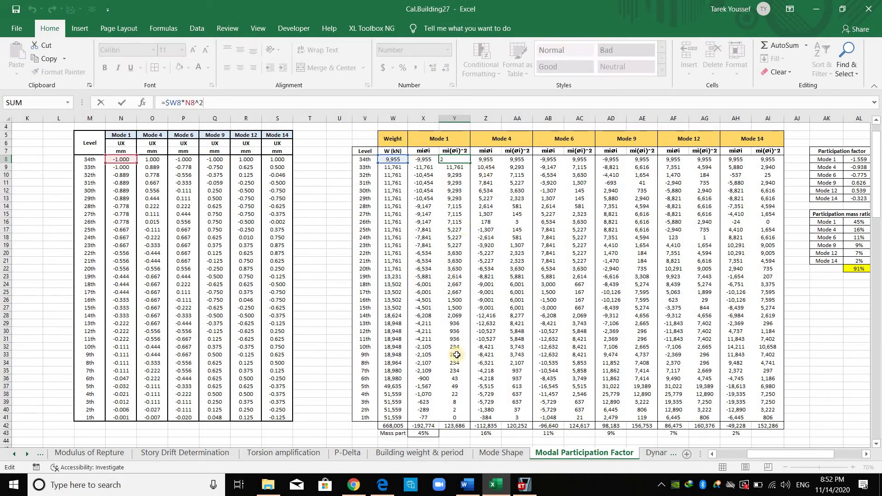
{"action": "key", "text": "Escape"}
Inspect the SUM formulas that total the Mode 1 miøi and mi(øi)^2 columns.
{"action": "left_click", "coordinate": [437, 426]}
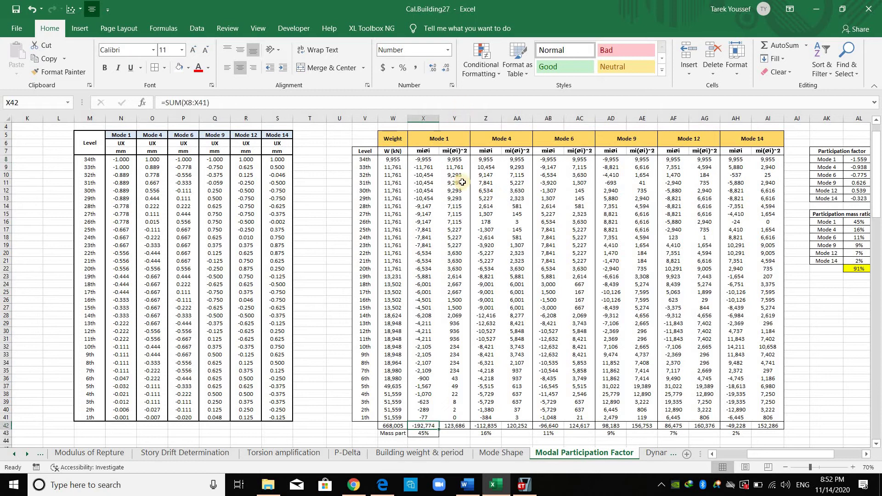
{"action": "double_click", "coordinate": [435, 423]}
{"action": "left_click", "coordinate": [462, 428]}
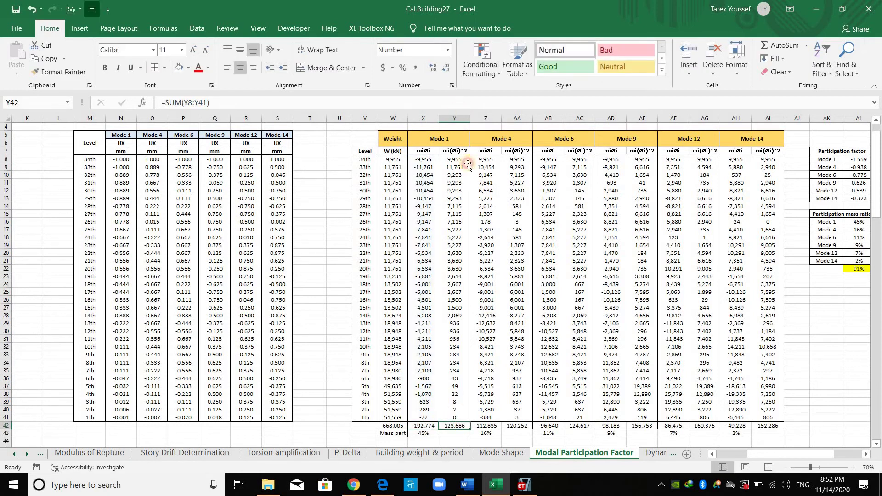
{"action": "double_click", "coordinate": [467, 426]}
{"action": "key", "text": "Escape"}
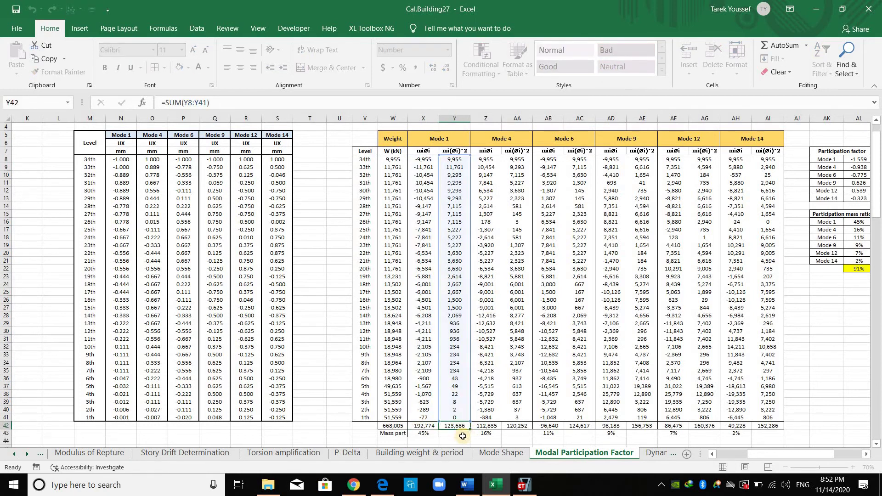
{"action": "key", "text": "Return"}
Trace the Mode 1 participation factor formula back to the Mode 1 column totals.
{"action": "left_click_drag", "start_coordinate": [761, 455], "coordinate": [765, 454]}
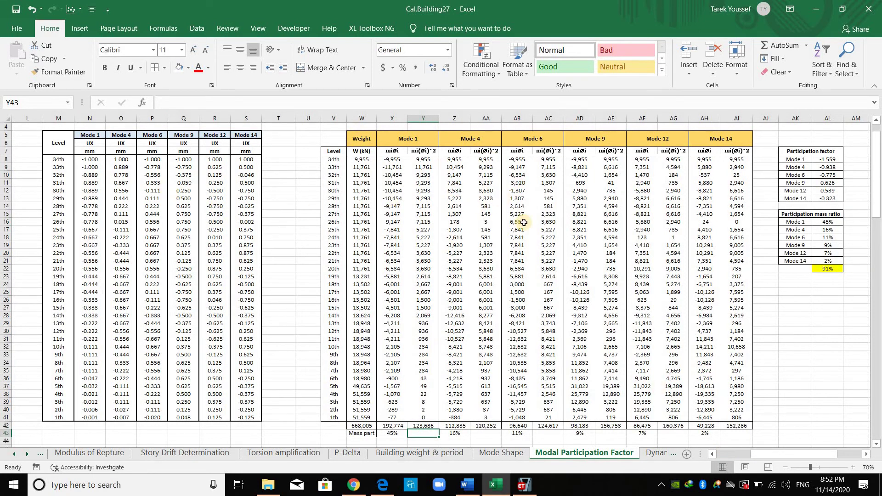
{"action": "left_click", "coordinate": [829, 159]}
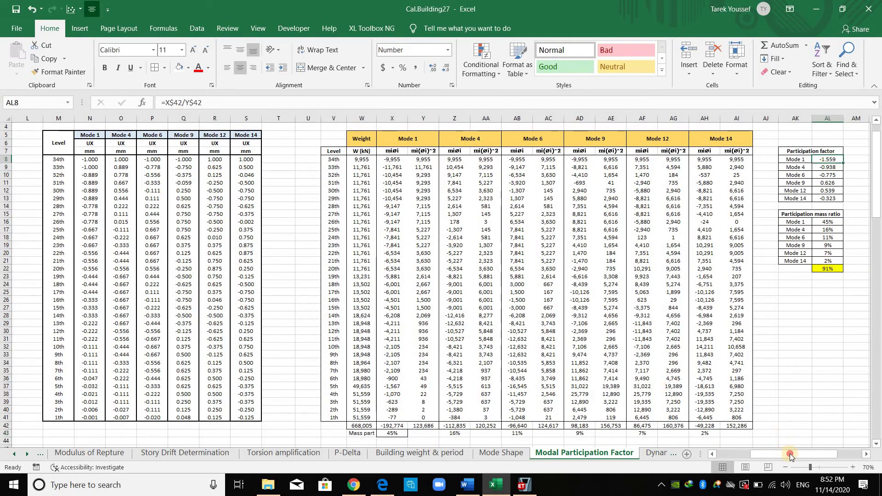
{"action": "left_click_drag", "start_coordinate": [792, 455], "coordinate": [799, 455]}
{"action": "key", "text": "F2"}
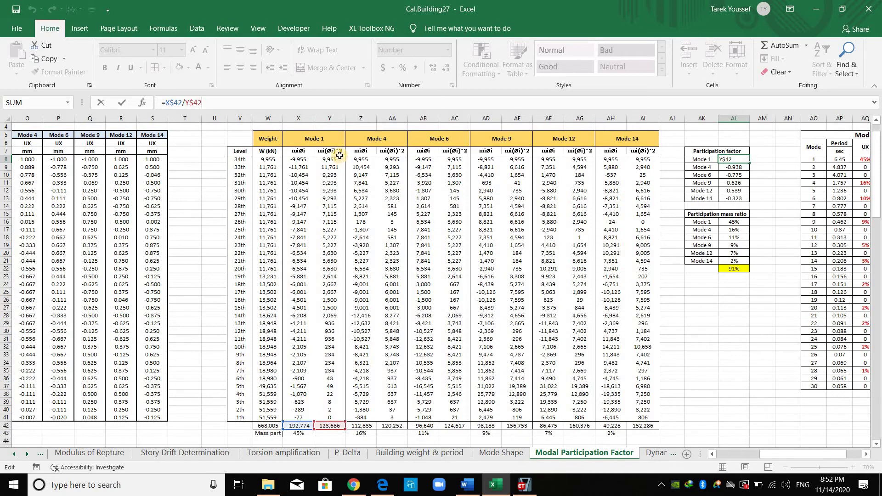
{"action": "left_click", "coordinate": [743, 189]}
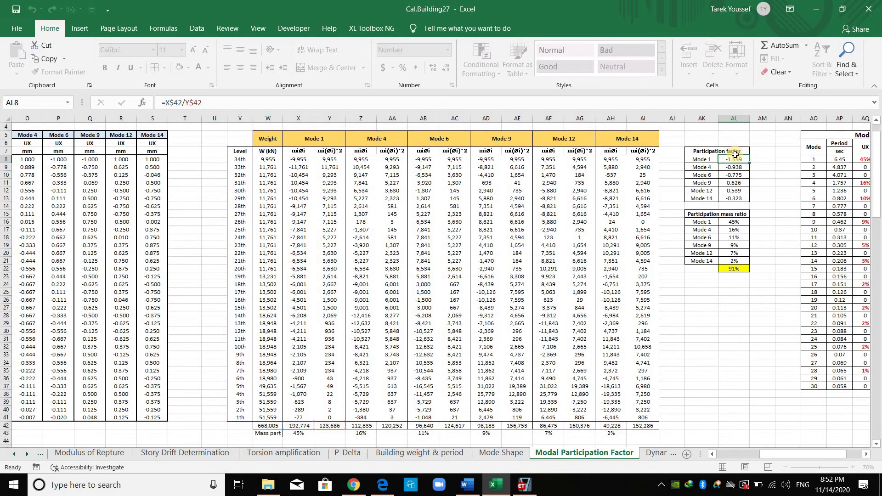
Select the participation factors of modes 1 to 14 for review, and deselect them to return to the normalized and weighted tables.
{"action": "left_click_drag", "start_coordinate": [737, 160], "coordinate": [743, 199]}
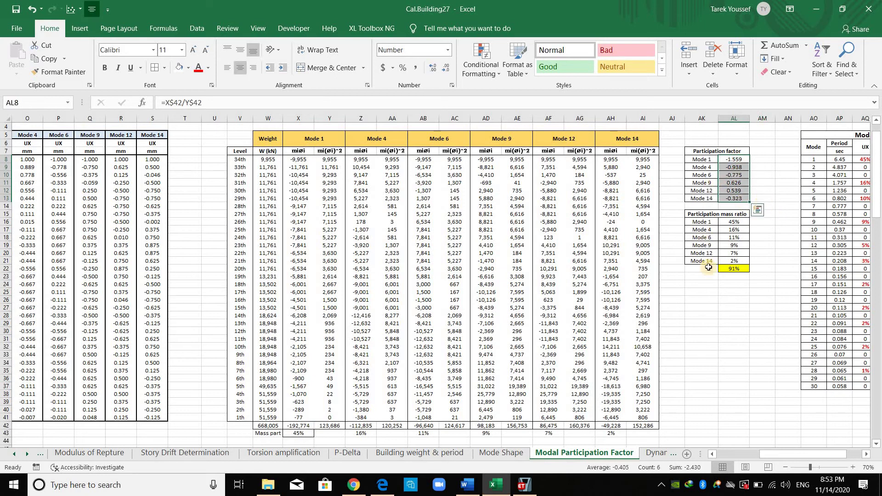
{"action": "left_click", "coordinate": [738, 309]}
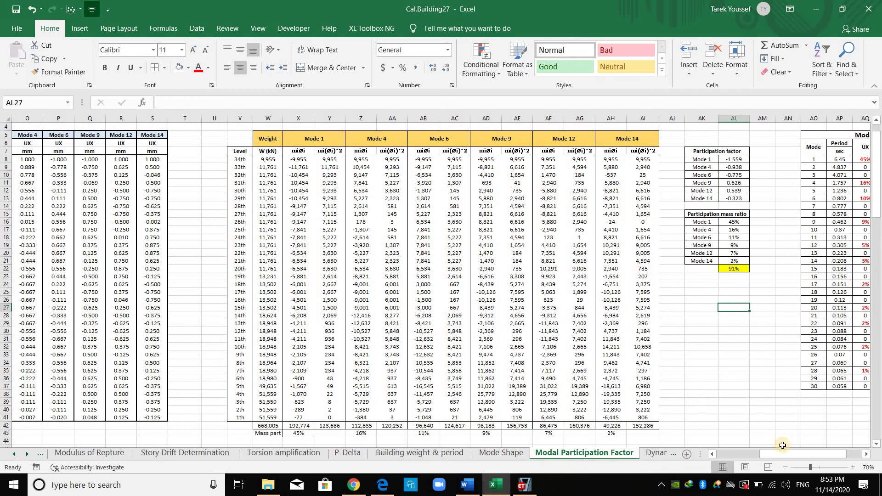
{"action": "left_click_drag", "start_coordinate": [780, 454], "coordinate": [770, 454]}
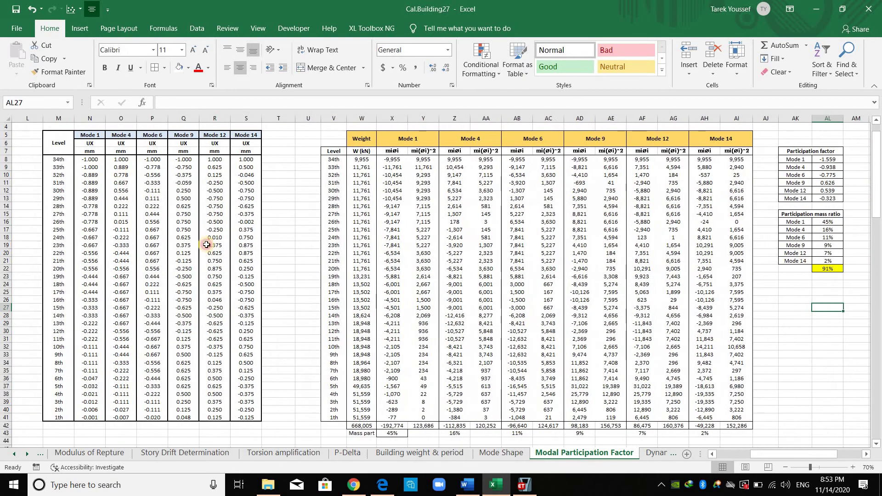
Highlight the normalized mode shape values and go to the Participation mass ratio table.
{"action": "left_click_drag", "start_coordinate": [90, 159], "coordinate": [222, 355]}
{"action": "left_click", "coordinate": [308, 339]}
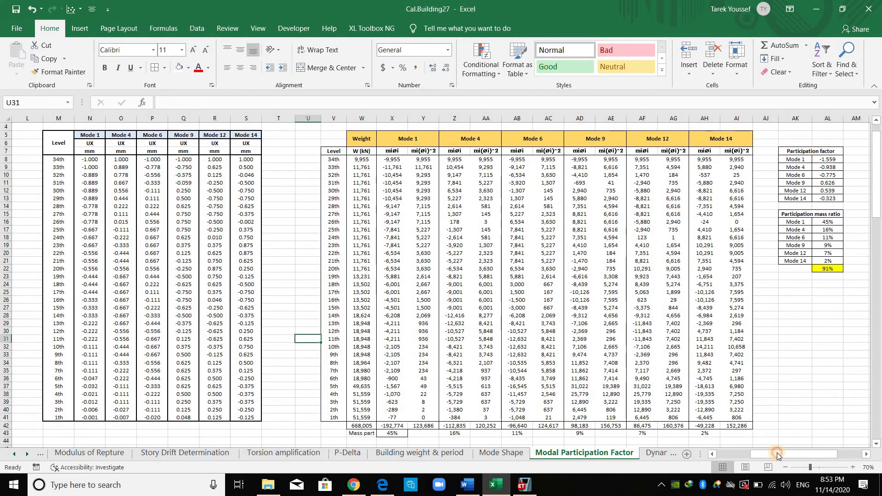
{"action": "left_click_drag", "start_coordinate": [767, 455], "coordinate": [777, 454]}
{"action": "scroll", "coordinate": [676, 231], "scroll_direction": "right", "scroll_amount": 3}
{"action": "left_click", "coordinate": [686, 214]}
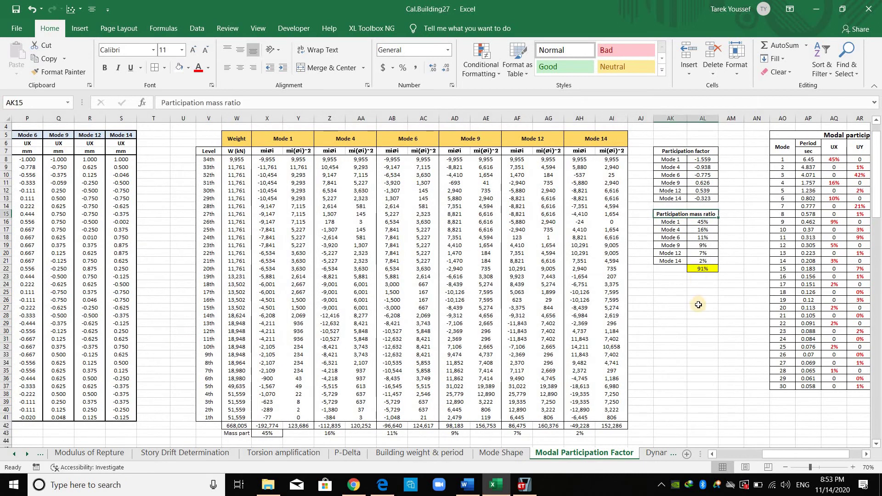
{"action": "left_click", "coordinate": [703, 307]}
{"action": "left_click", "coordinate": [714, 276]}
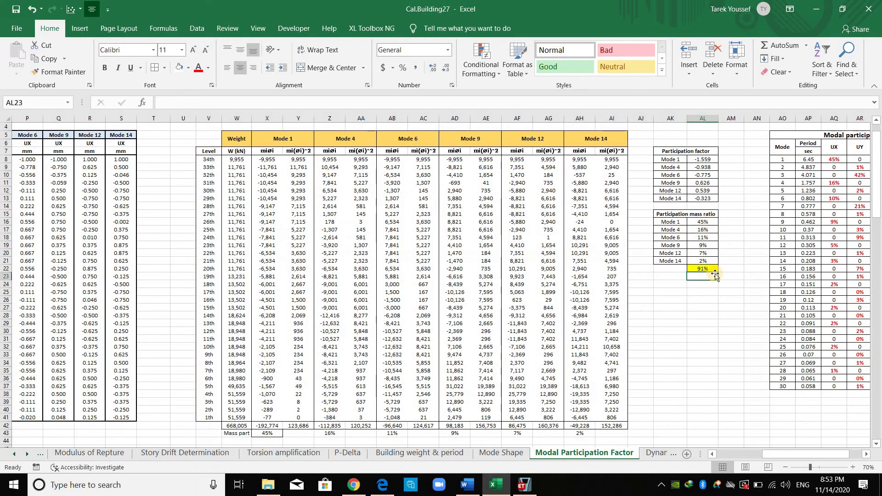
Switch to the Word report to read equations (8) to (10), and compare them with the Mass part formulas under the weighted table in Excel.
{"action": "left_click", "coordinate": [468, 485]}
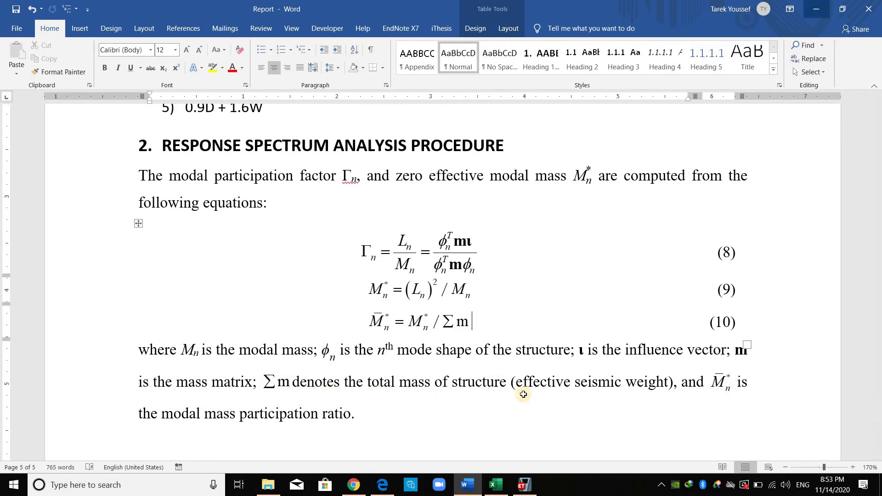
{"action": "key", "text": "alt+Tab"}
{"action": "left_click", "coordinate": [274, 434]}
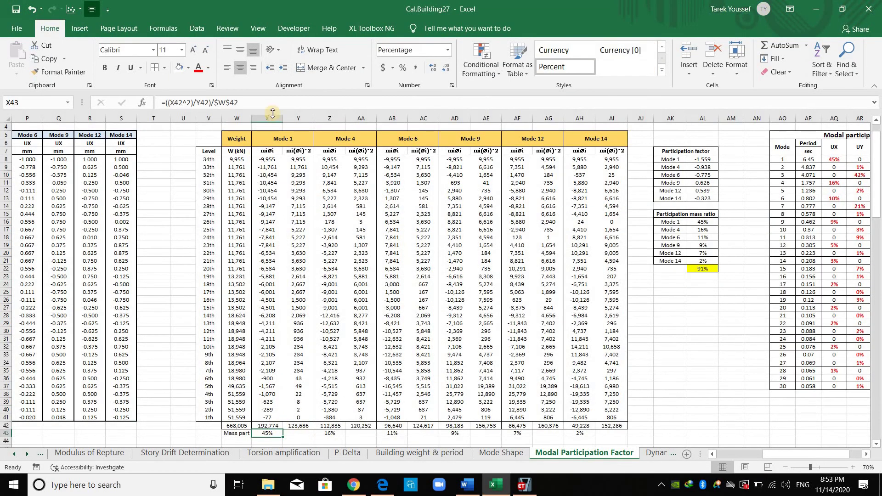
{"action": "key", "text": "F2"}
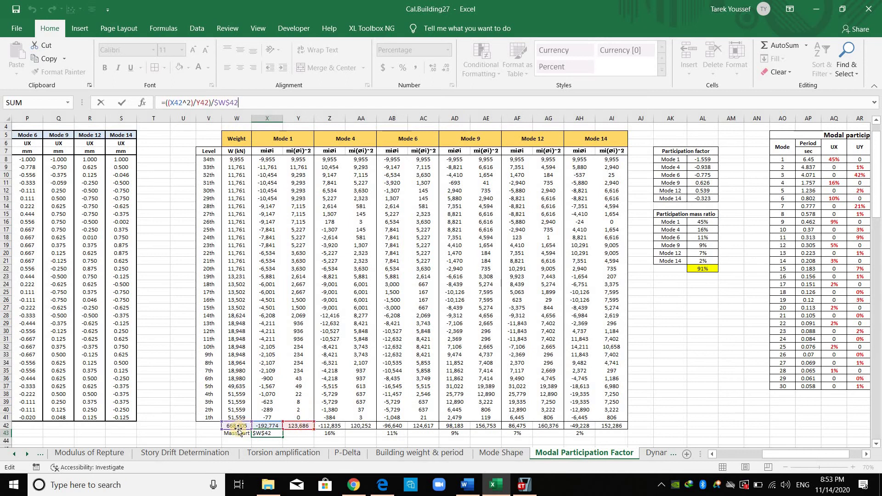
{"action": "key", "text": "ctrl+Return"}
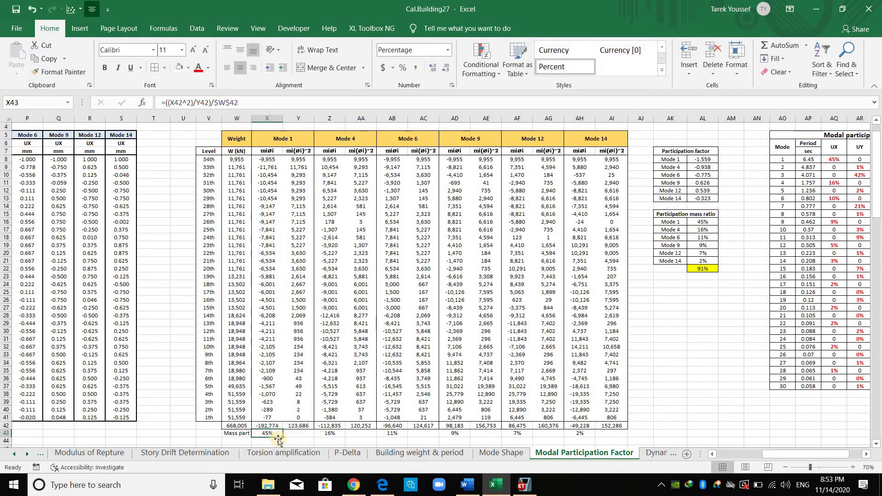
{"action": "left_click_drag", "start_coordinate": [273, 433], "coordinate": [586, 434]}
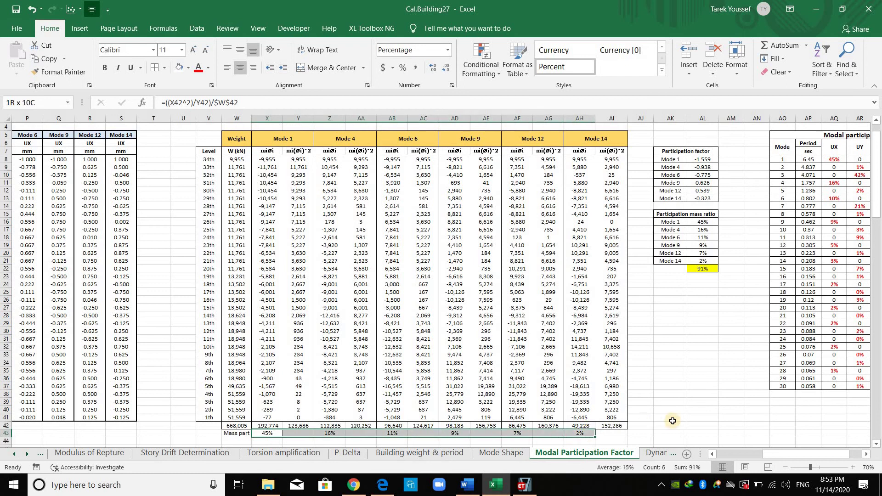
Compare the calculated Mode 1 and Mode 4 mass ratios with the UX values in the Modal participating Mass Ratio table.
{"action": "left_click_drag", "start_coordinate": [776, 454], "coordinate": [787, 455]}
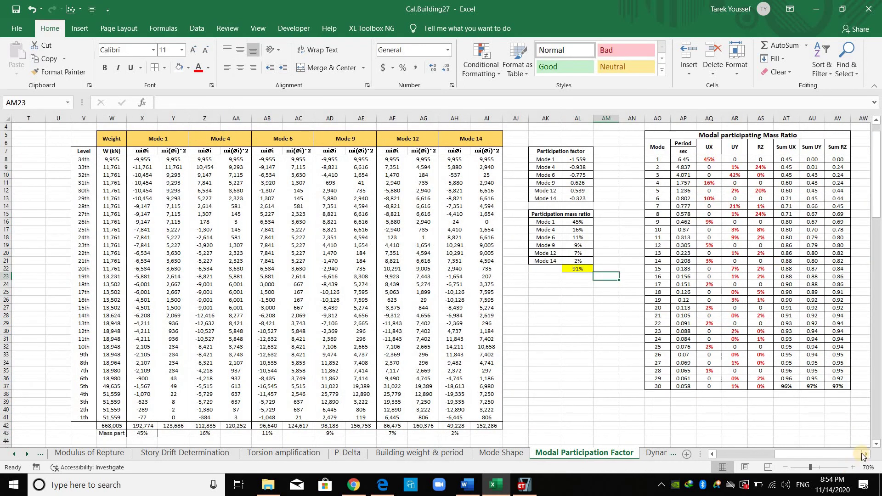
{"action": "scroll", "coordinate": [849, 183], "scroll_direction": "right", "scroll_amount": 2}
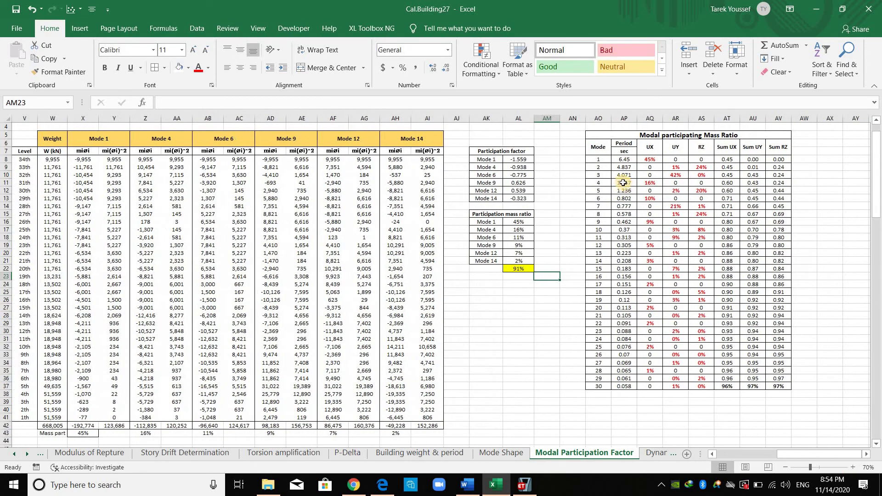
{"action": "left_click", "coordinate": [656, 159]}
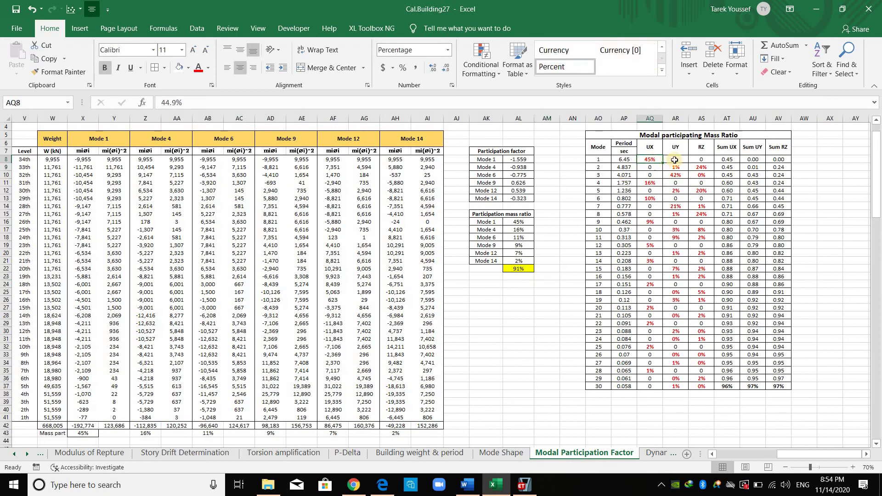
{"action": "left_click", "coordinate": [522, 231]}
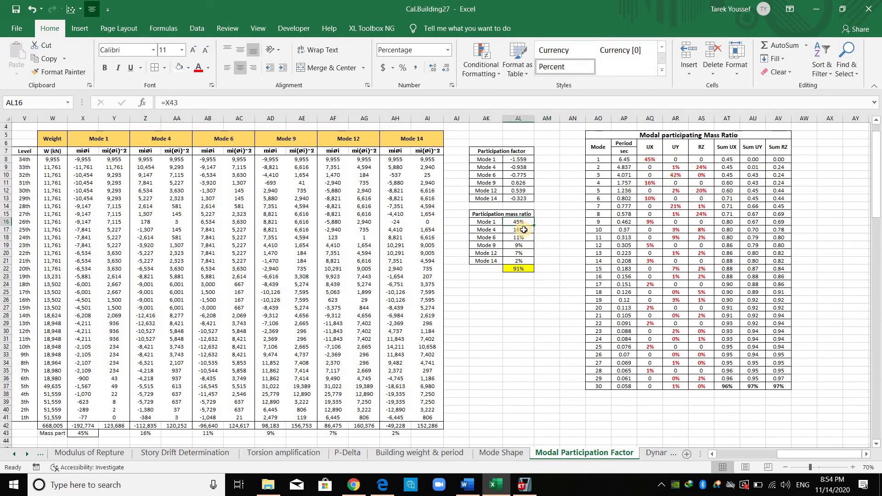
{"action": "left_click", "coordinate": [650, 183]}
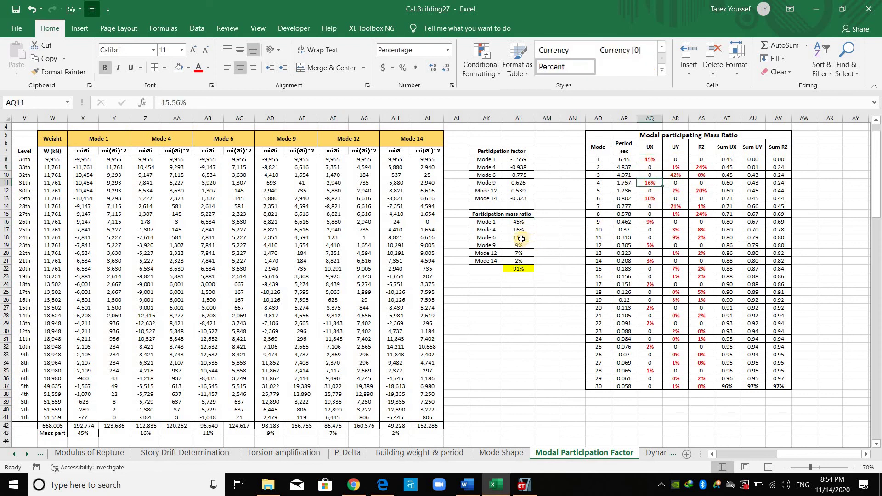
Check the calculated mass ratios of modes 6, 9, 12 and 14 against the UX column of the Modal participating Mass Ratio table.
{"action": "left_click", "coordinate": [522, 238]}
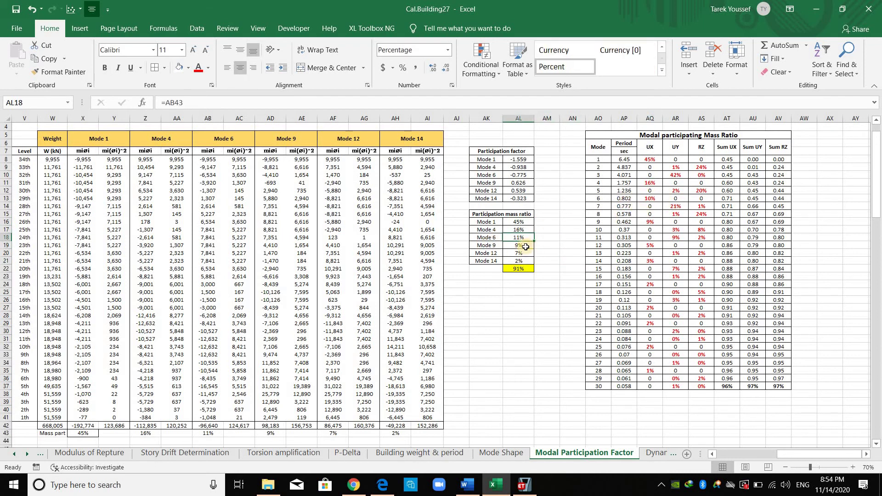
{"action": "key", "text": "Down"}
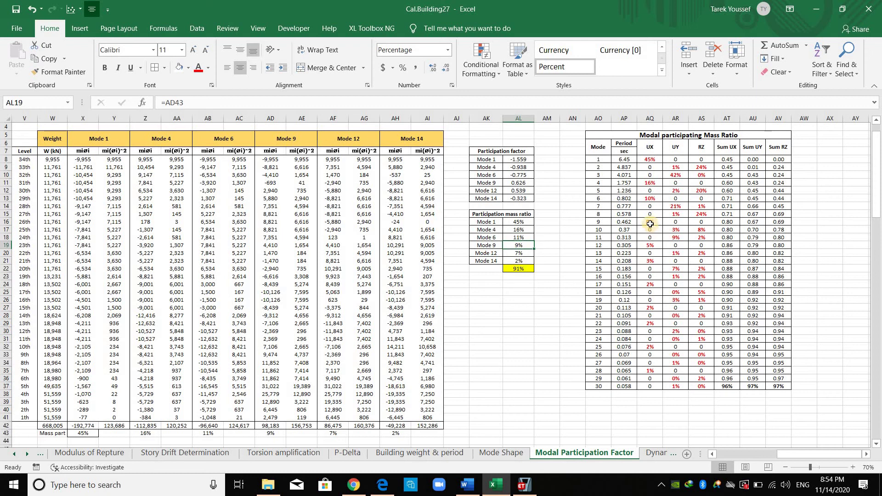
{"action": "left_click_drag", "start_coordinate": [494, 253], "coordinate": [518, 253]}
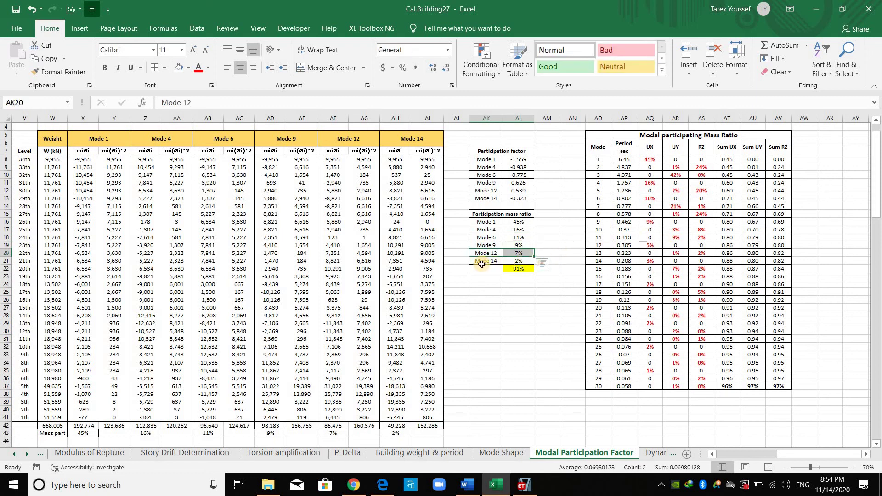
{"action": "left_click_drag", "start_coordinate": [482, 261], "coordinate": [518, 261]}
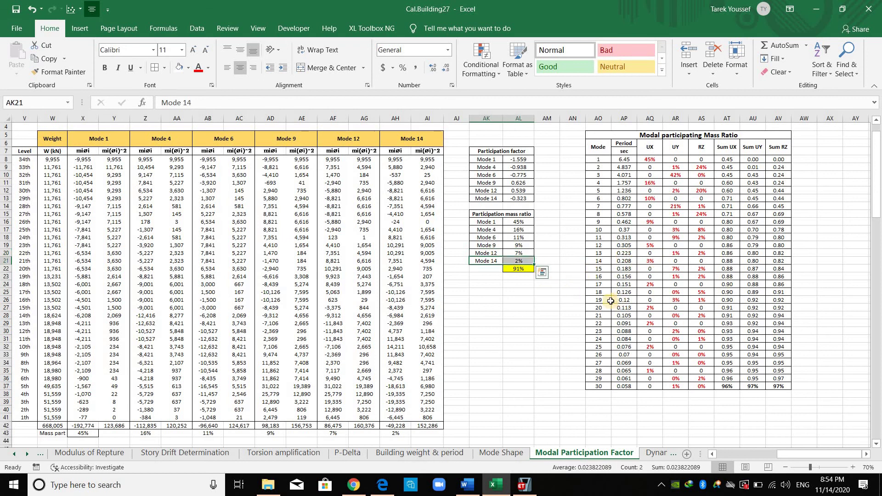
{"action": "left_click", "coordinate": [544, 301]}
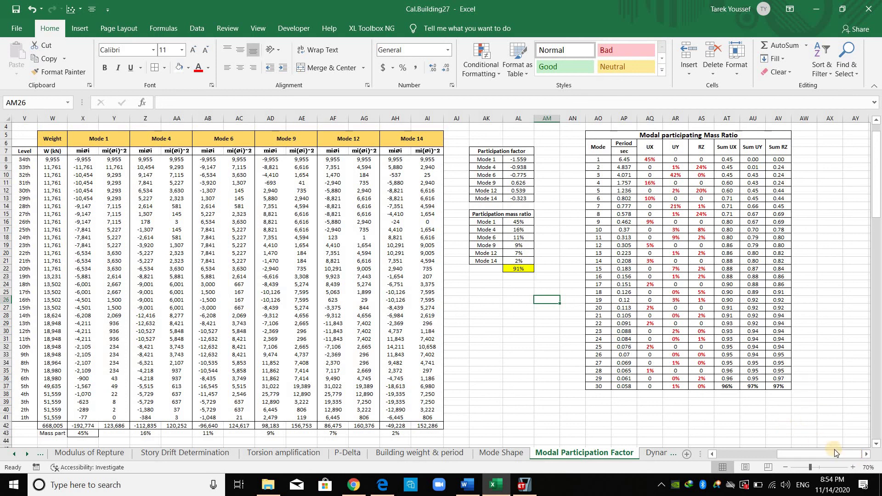
Inspect the decimals of the original Mode 1 UX value at level 34th without changing it, and return to the mass ratio tables.
{"action": "left_click_drag", "start_coordinate": [834, 452], "coordinate": [751, 431]}
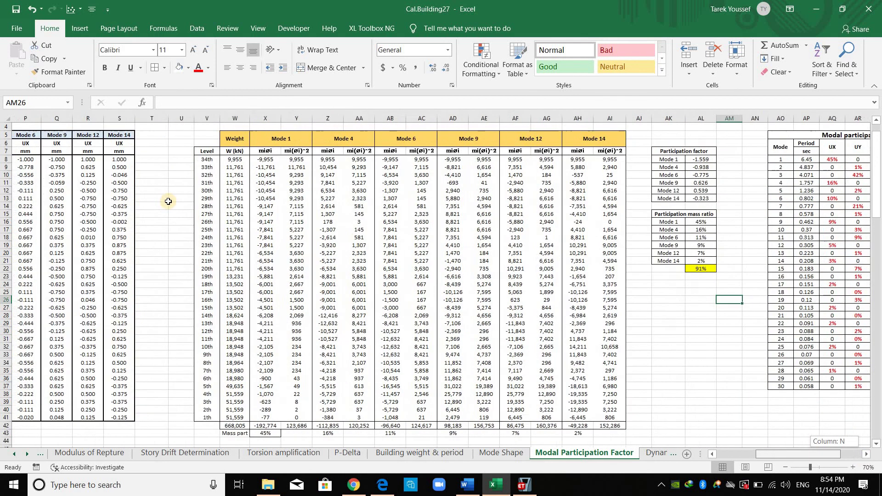
{"action": "left_click", "coordinate": [140, 160]}
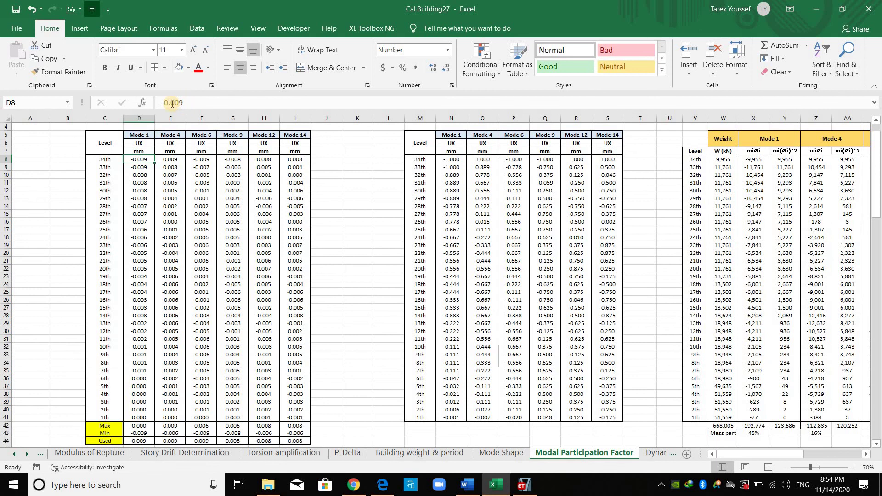
{"action": "double_click", "coordinate": [172, 104]}
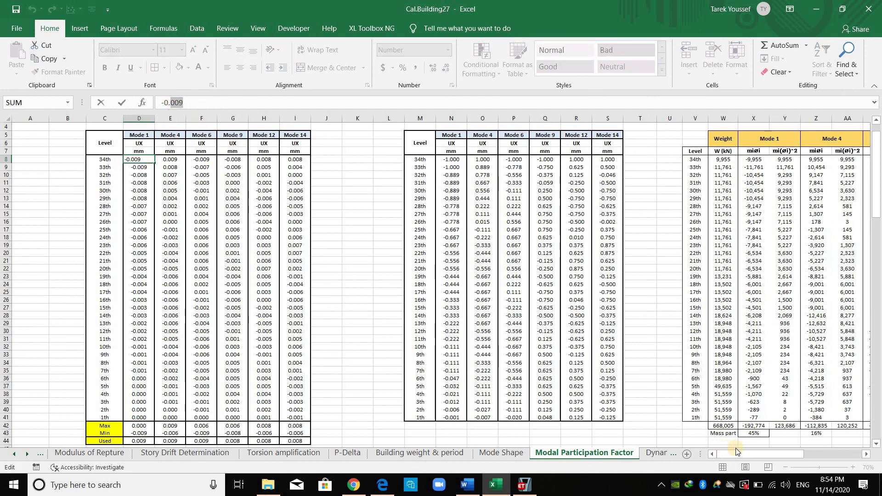
{"action": "key", "text": "Escape"}
{"action": "left_click_drag", "start_coordinate": [735, 451], "coordinate": [812, 427]}
{"action": "left_click", "coordinate": [578, 355]}
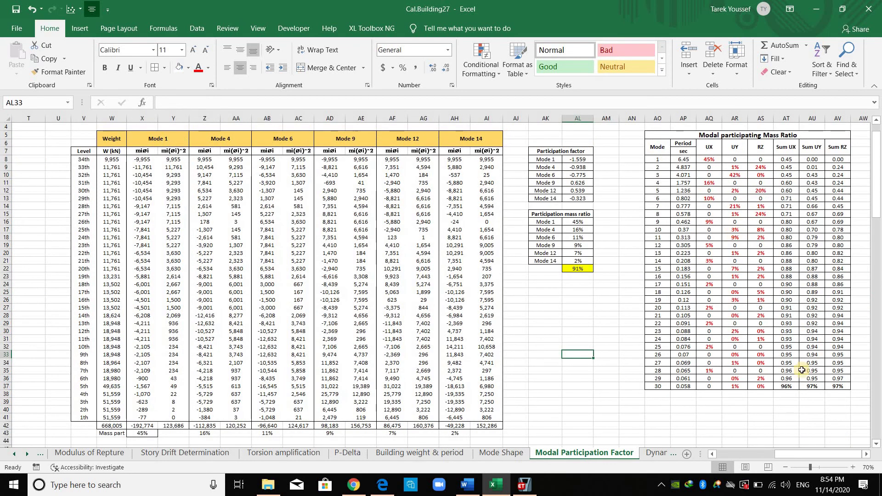